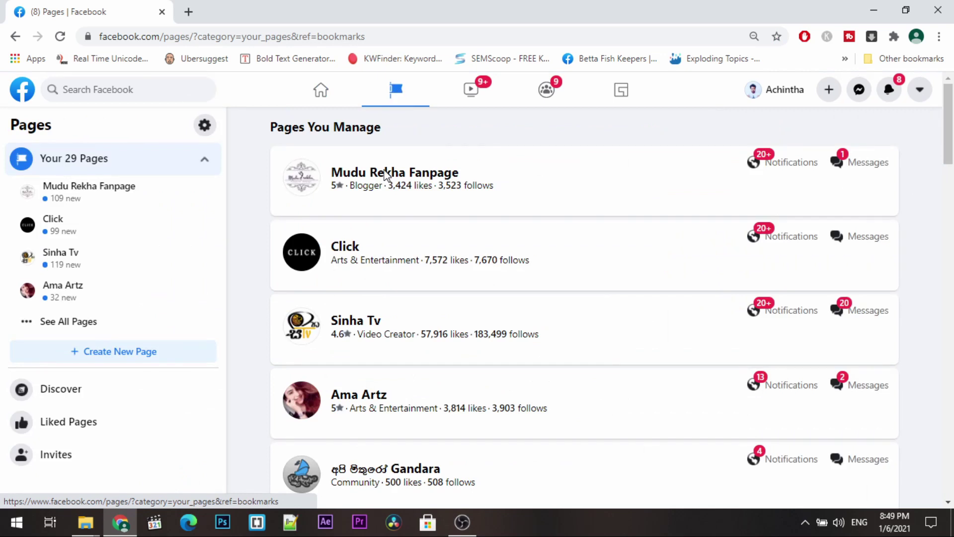
Open the managed page Click and start a new post on it.
left_click(353, 249)
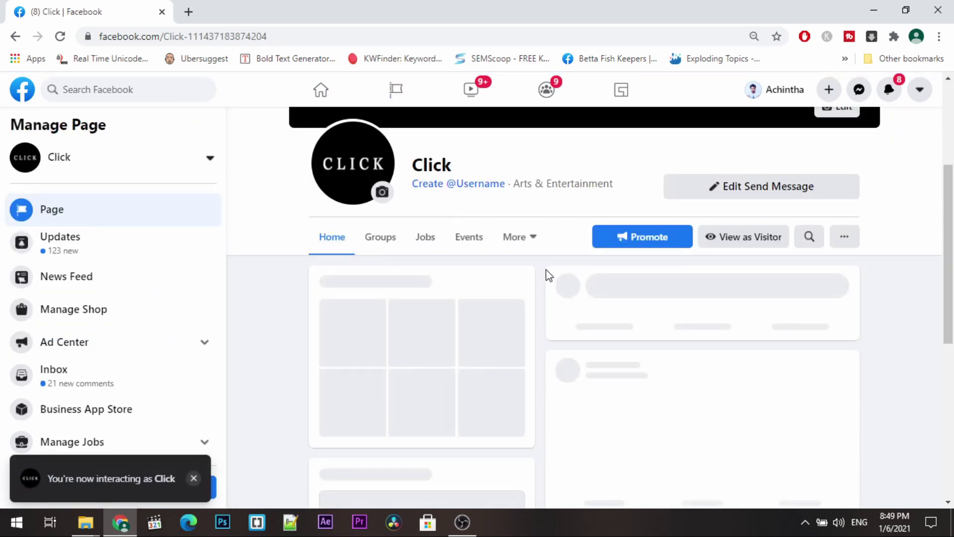
scroll(626, 316, "down", 3)
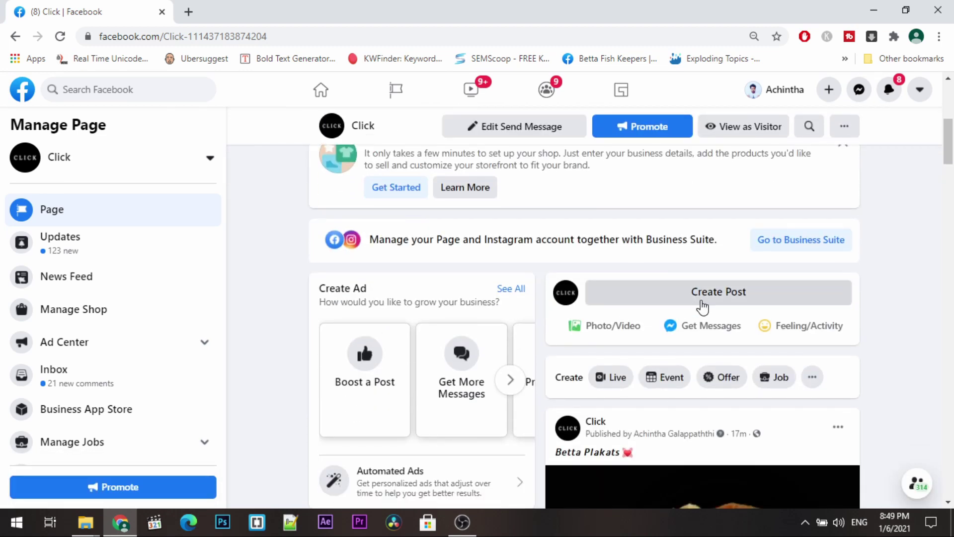
left_click(704, 307)
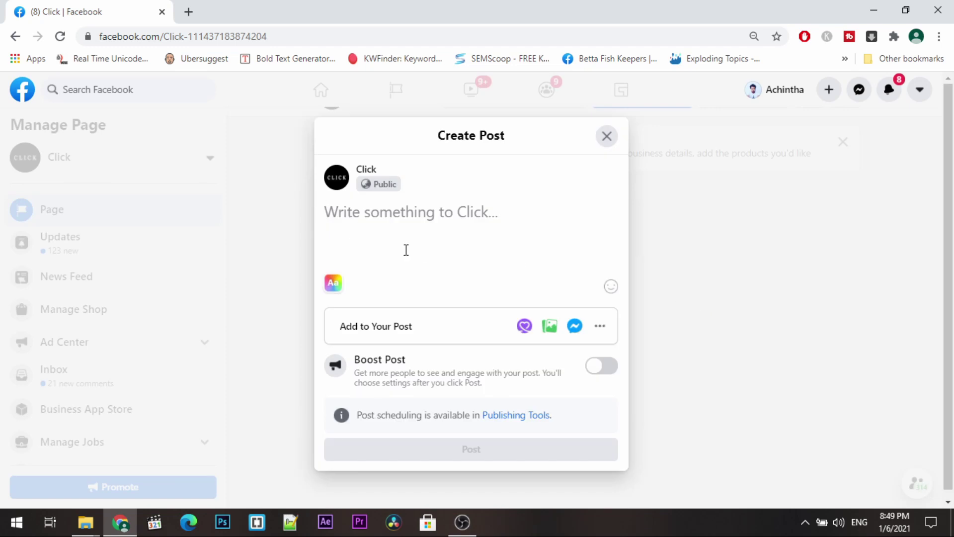
Attach the Full-Platinum-Albino-Guppy and Full-Red-Albino-Guppy images from the Desktop folder New folder (2) to the post.
left_click(550, 327)
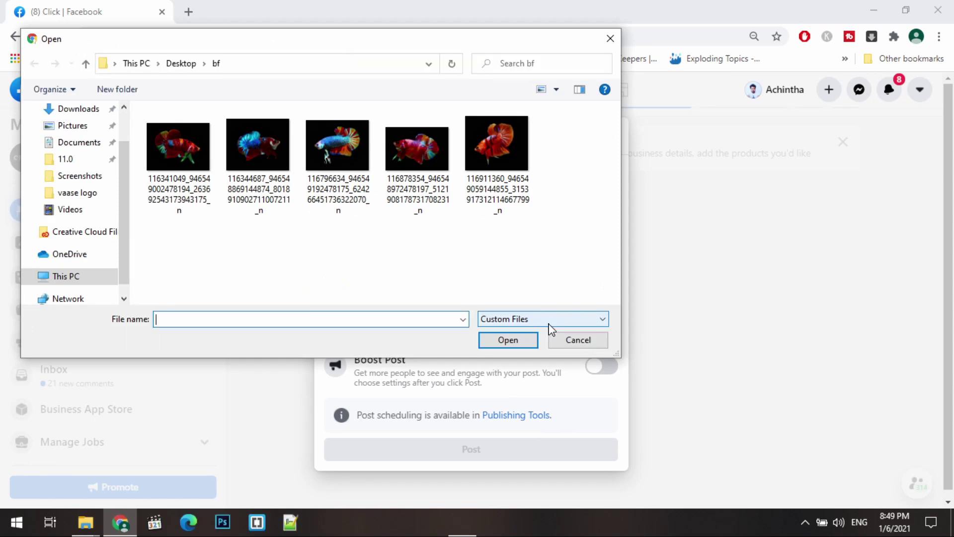
left_click(181, 63)
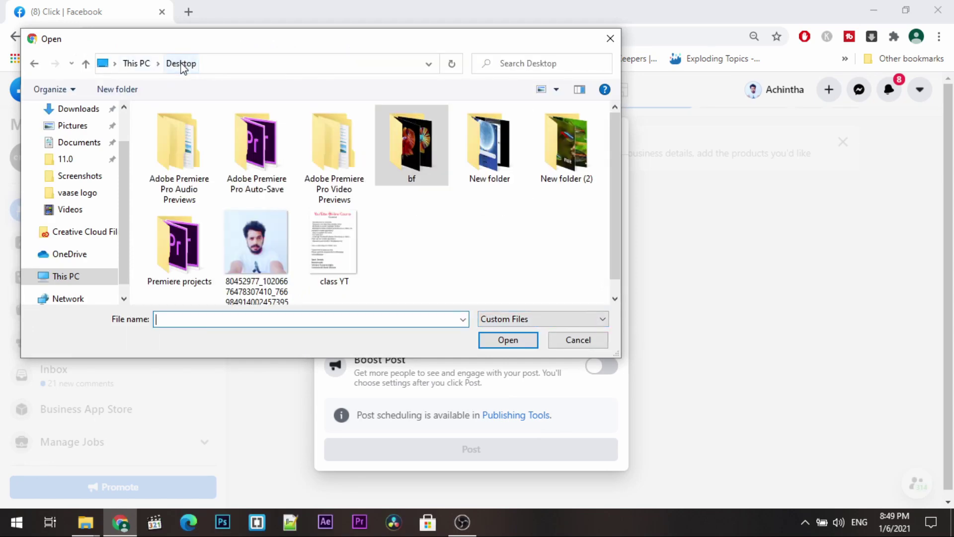
double_click(562, 151)
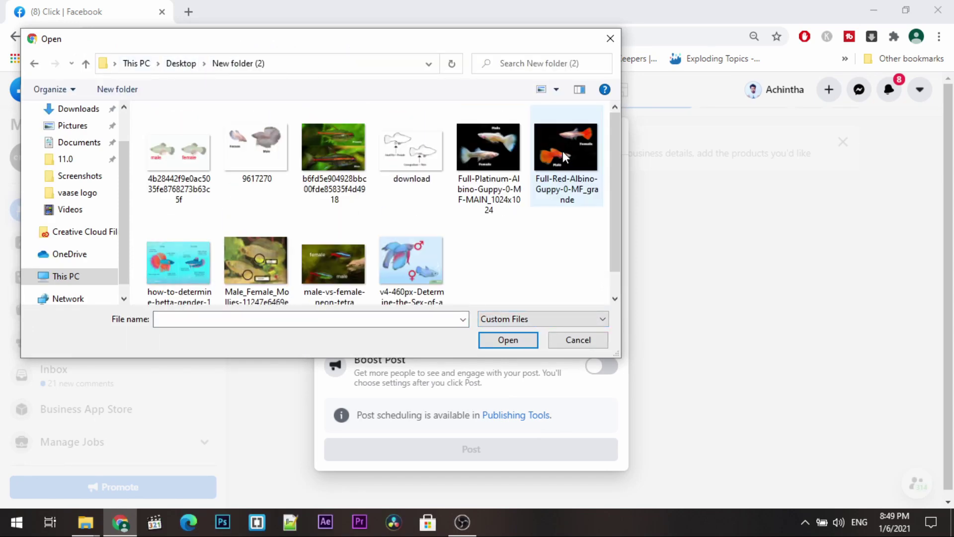
left_click(500, 153)
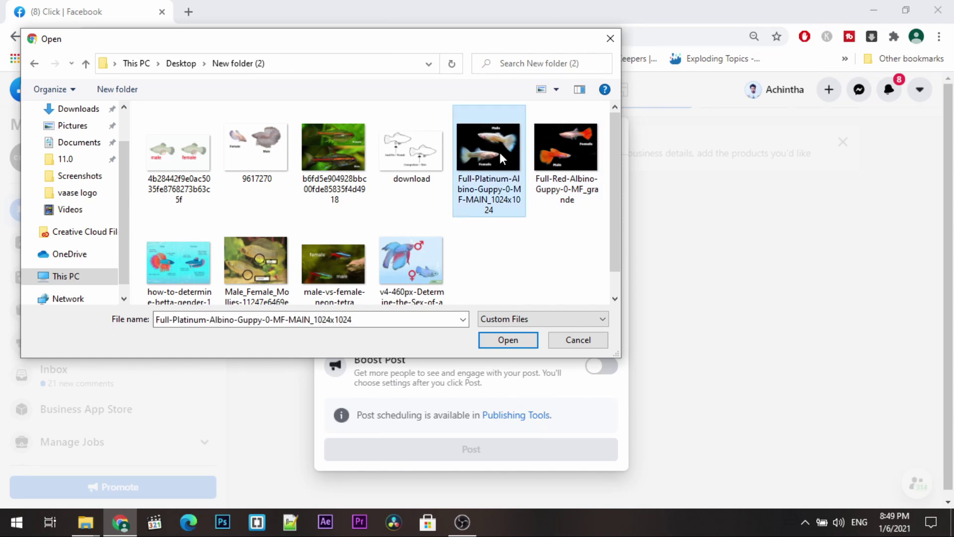
left_click(548, 156, "ctrl")
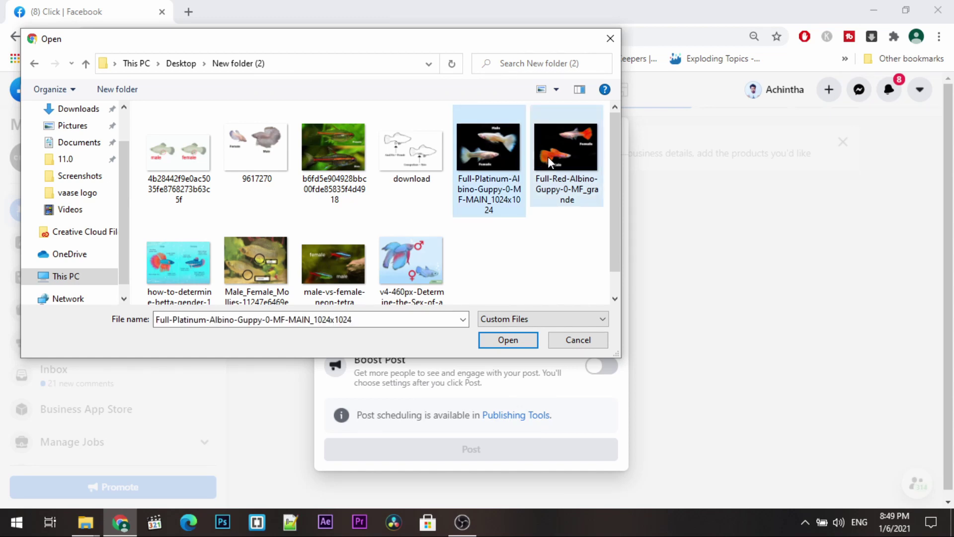
left_click(511, 342)
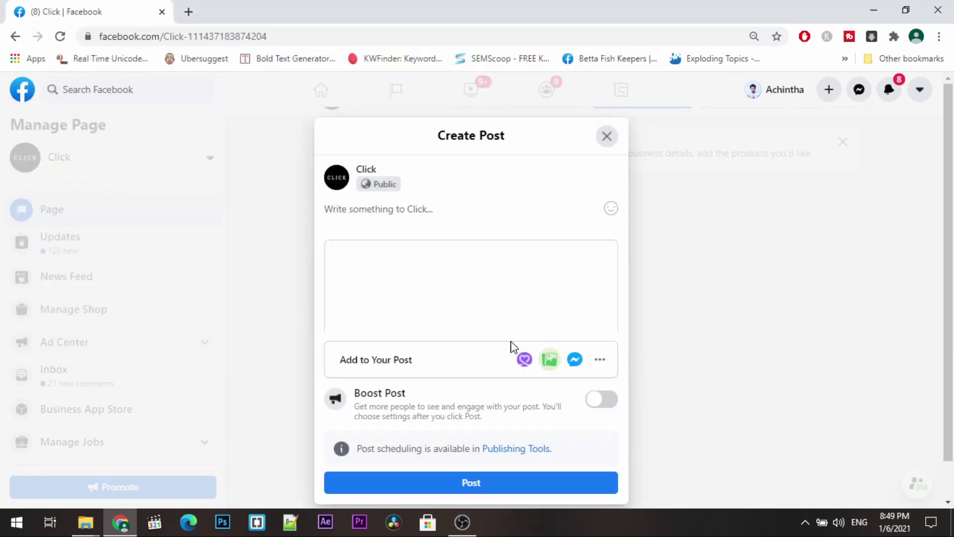
Add two more photos to the post: 4b28442f9e0ac5035fe8768273b63c5f and the Male_Female_Mollies image.
scroll(475, 277, "down", 3)
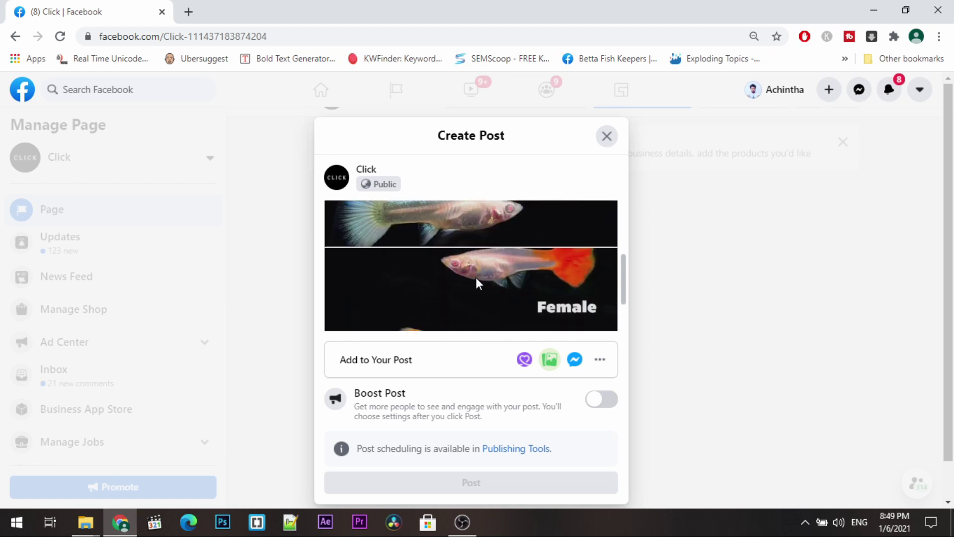
scroll(476, 278, "down", 2)
scroll(476, 281, "up", 5)
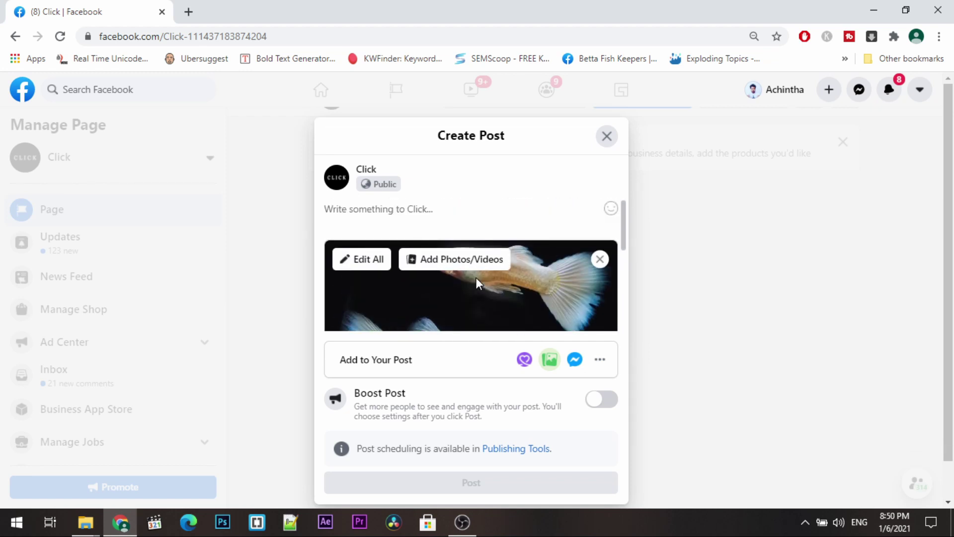
scroll(459, 281, "down", 1)
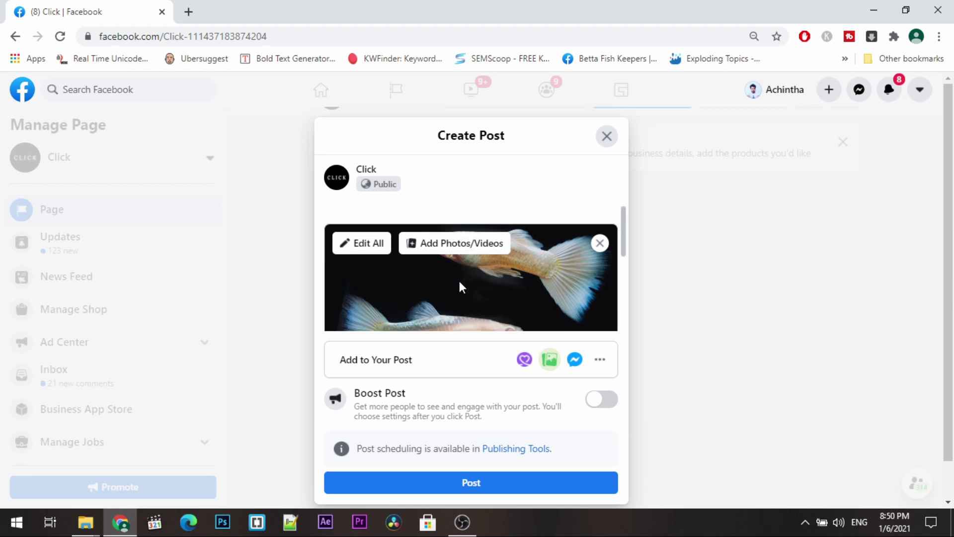
scroll(460, 281, "down", 3)
scroll(459, 282, "up", 4)
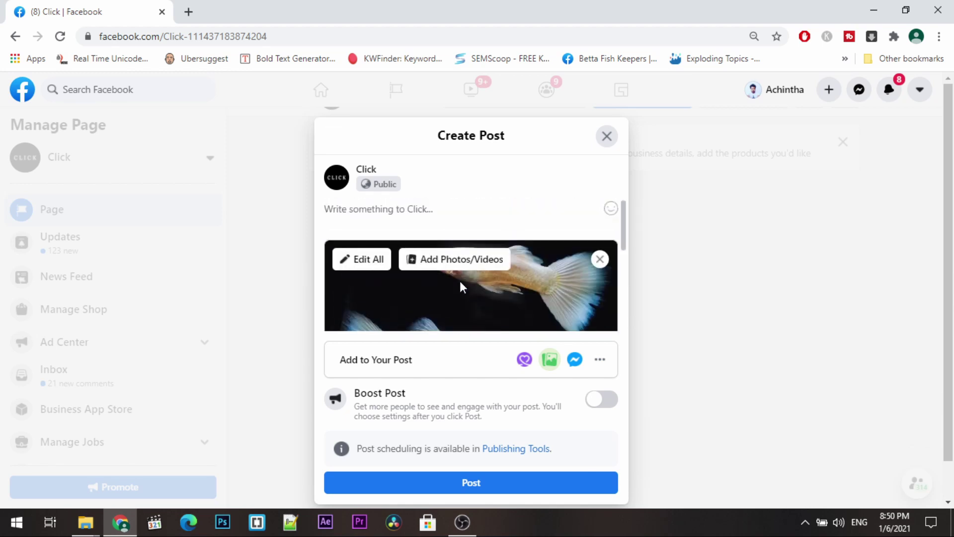
left_click(422, 261)
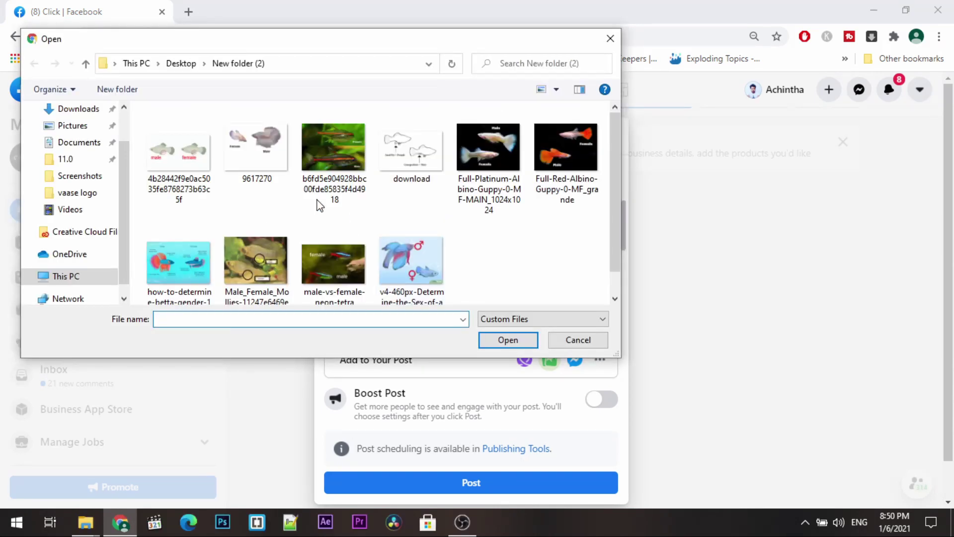
left_click(201, 158)
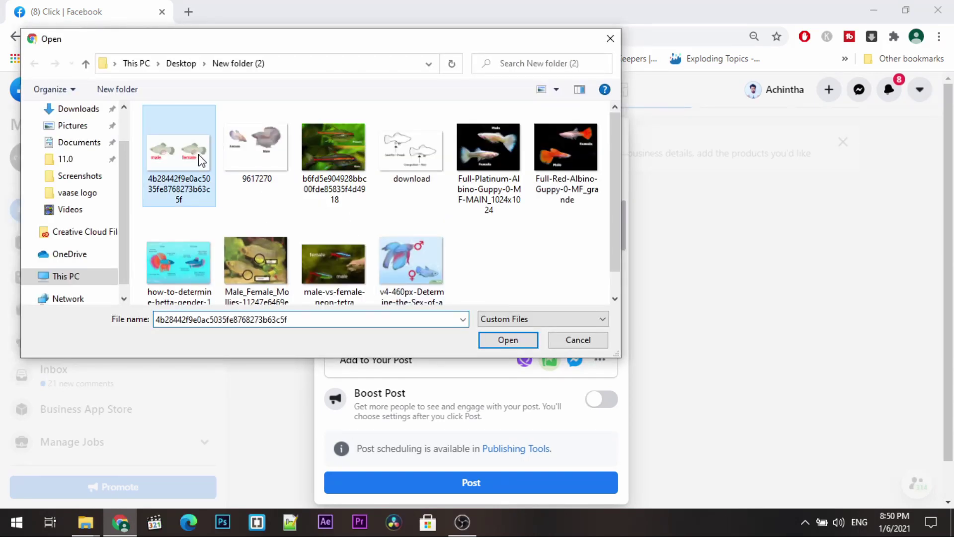
left_click(244, 263, "ctrl")
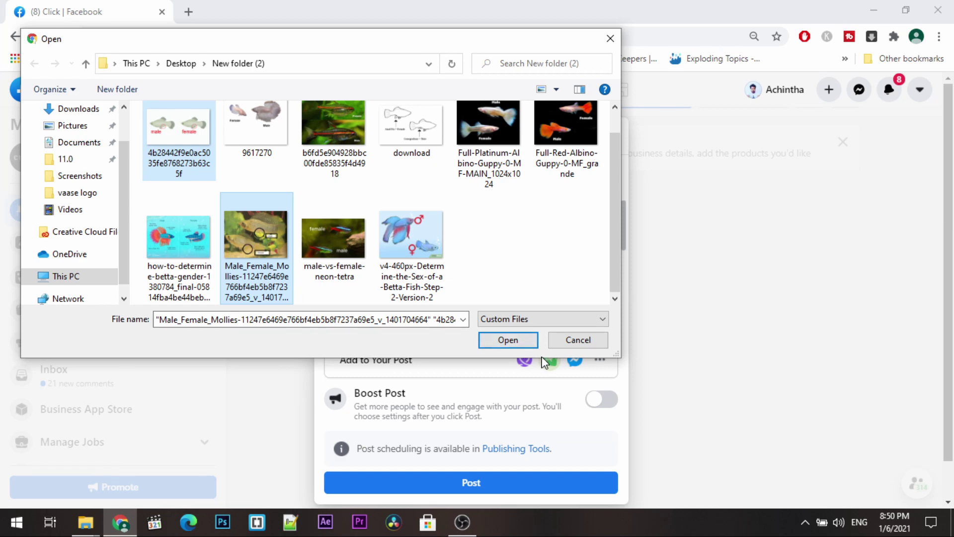
left_click(508, 340)
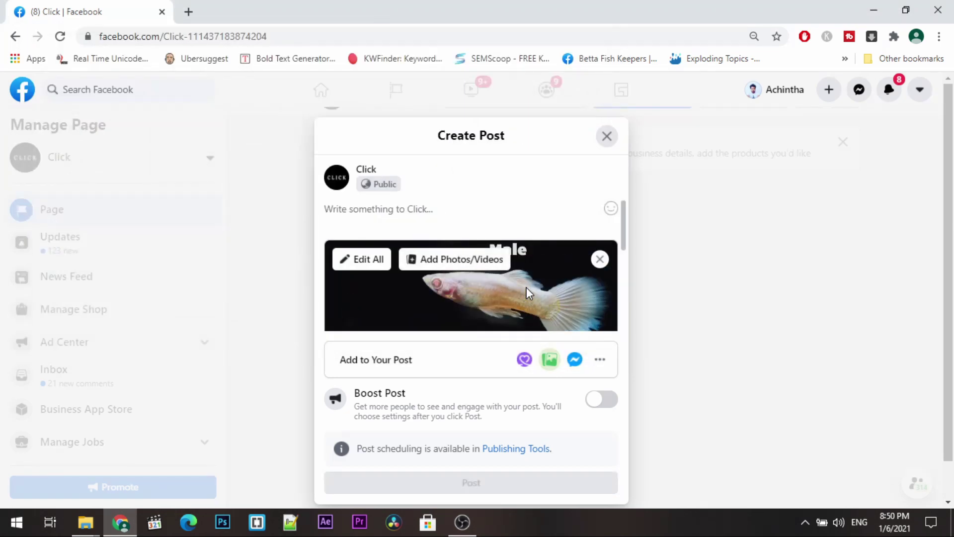
Write the post caption "How to identify Male Female | Guppy vs Molly".
scroll(525, 284, "down", 3)
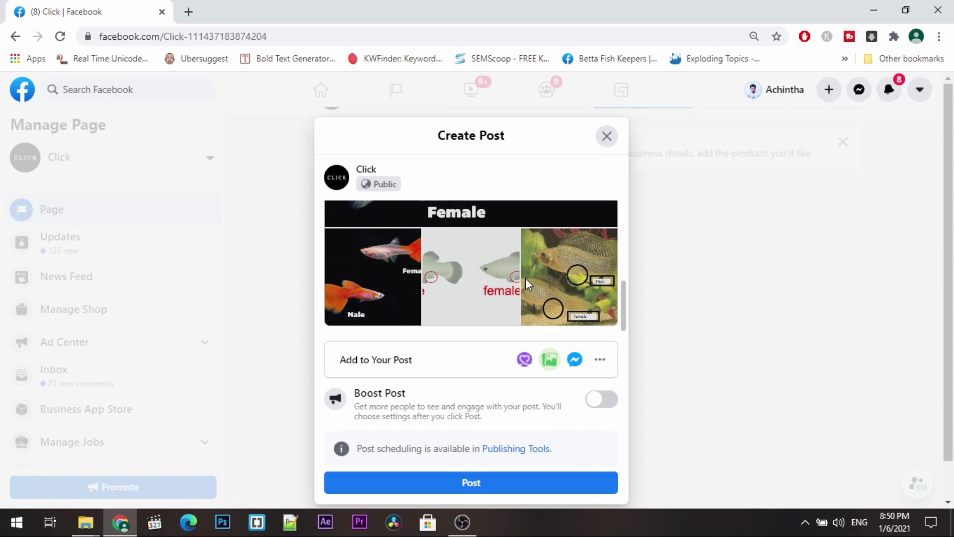
scroll(526, 278, "up", 3)
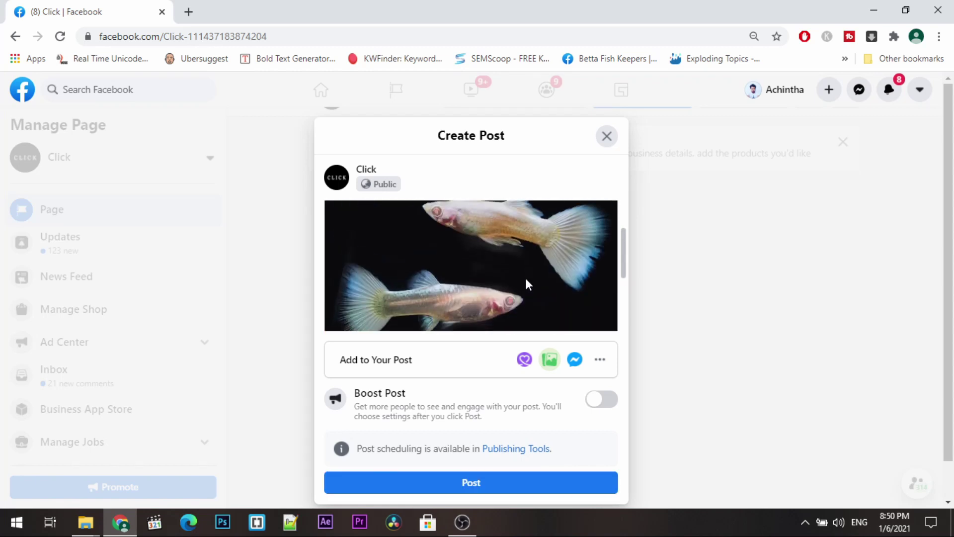
scroll(526, 278, "up", 3)
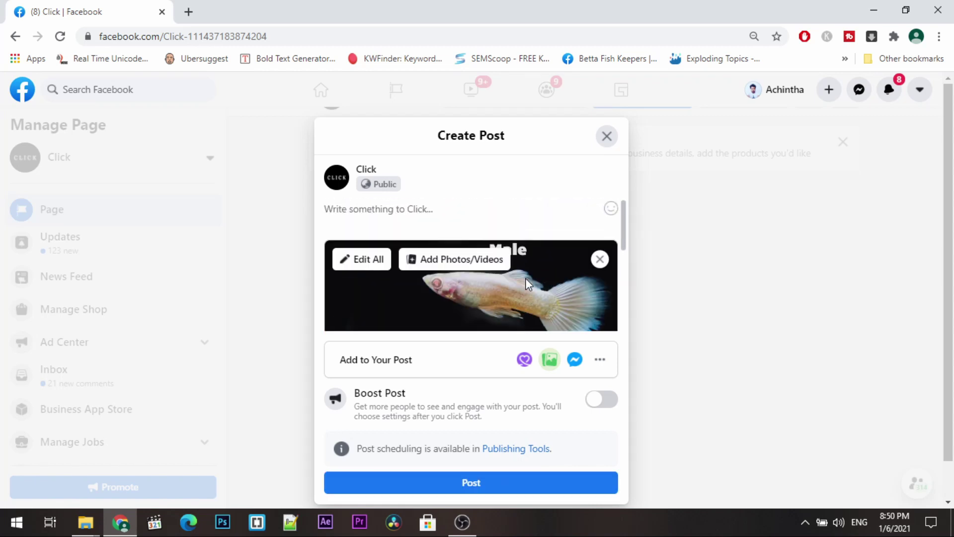
left_click(410, 215)
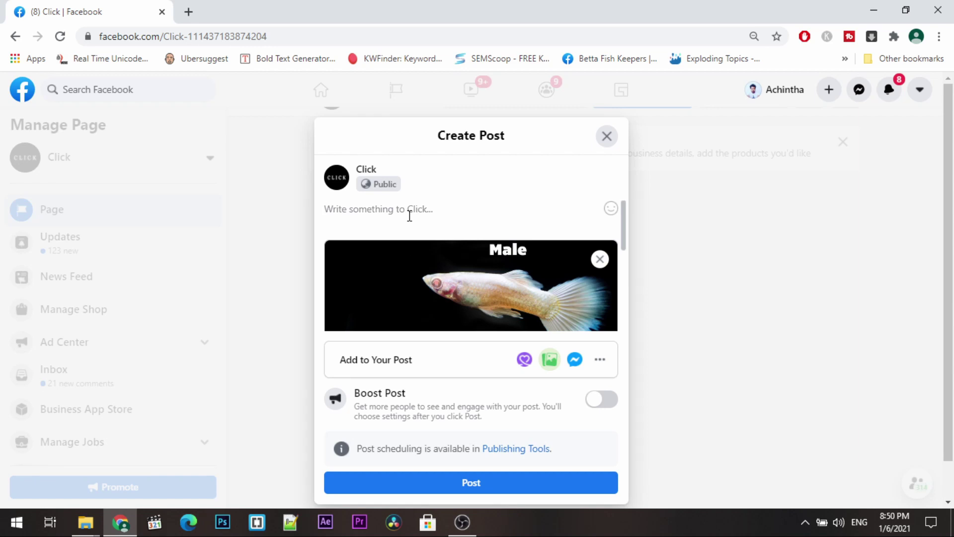
type("H")
type("ow to identify Male Female ")
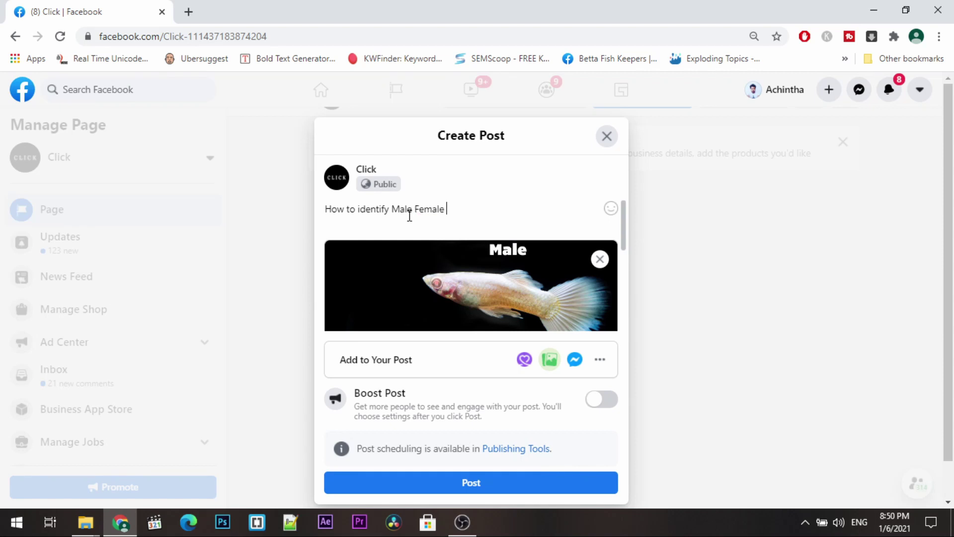
type("Guppy vs Molly")
Copy the phrase "How to identify Male Female" from the post caption.
left_click(446, 209)
left_click_drag(444, 209, 323, 209)
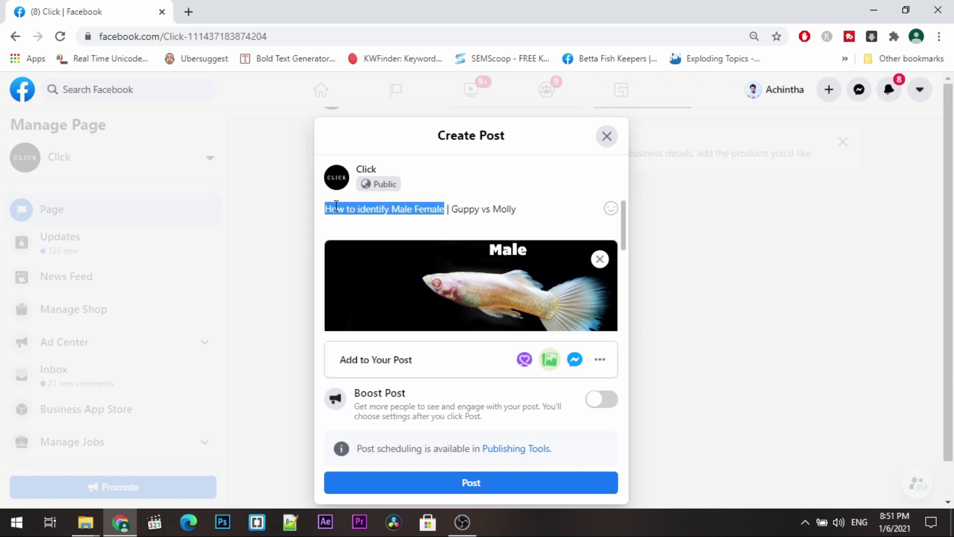
right_click(340, 210)
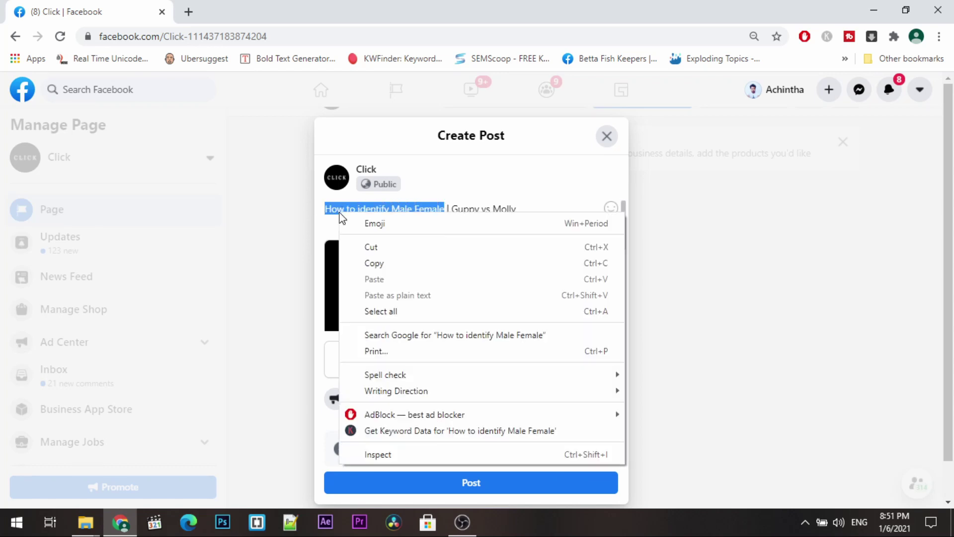
left_click(373, 262)
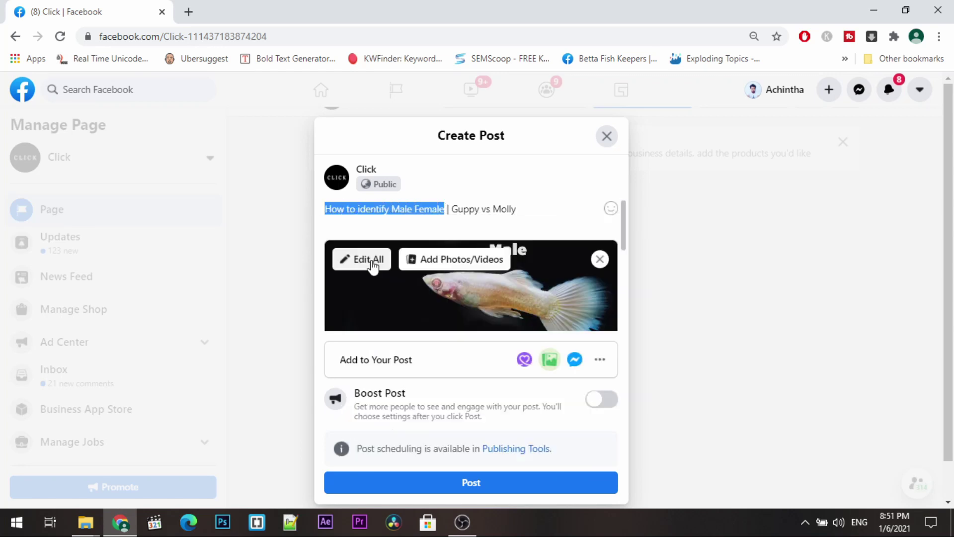
Open the bookmarked Bold Text Generator in a new browser tab and paste the copied phrase as its input text.
right_click(295, 60)
left_click(305, 70)
left_click(258, 20)
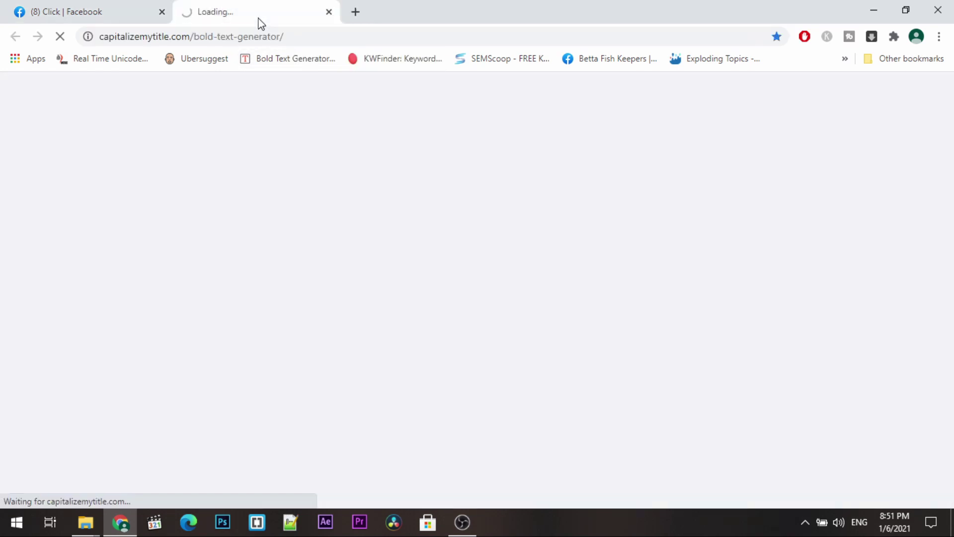
left_click(262, 40)
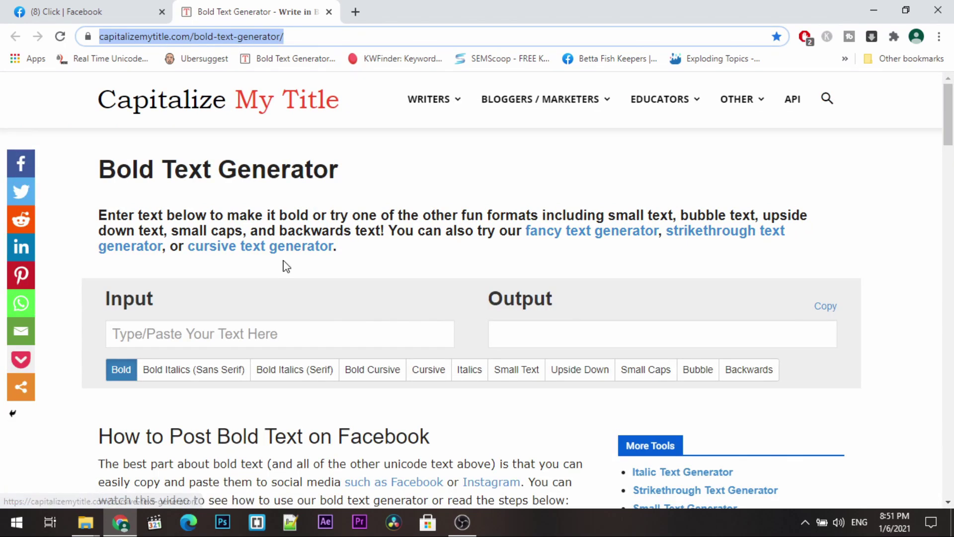
left_click(241, 332)
right_click(255, 334)
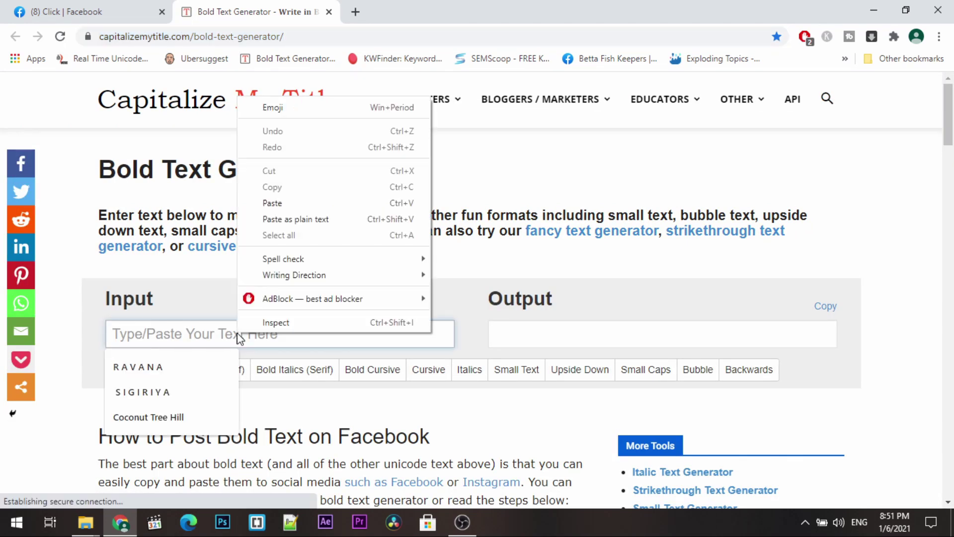
left_click(273, 204)
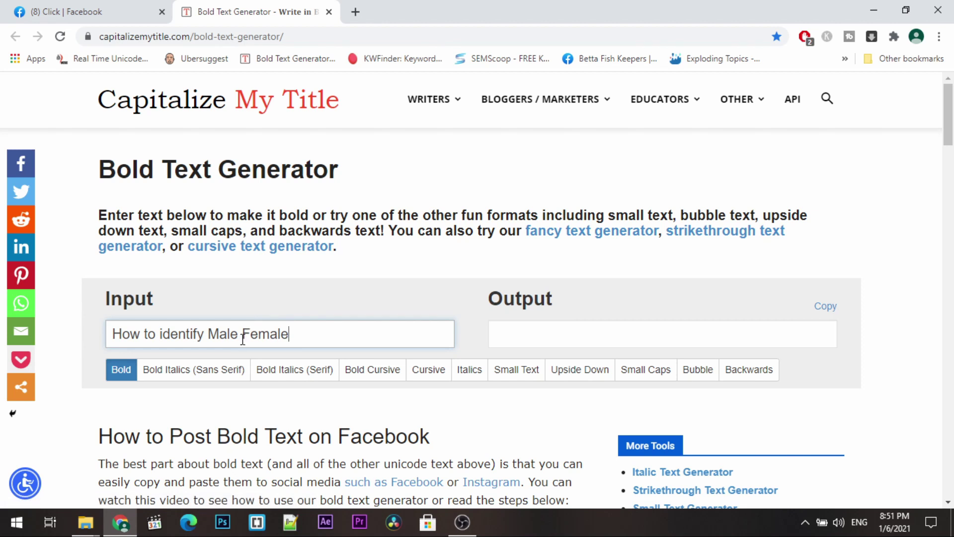
Preview the phrase in the generator's text styles, from Bold Italics (Sans Serif) through Bubble.
left_click(218, 379)
left_click(277, 377)
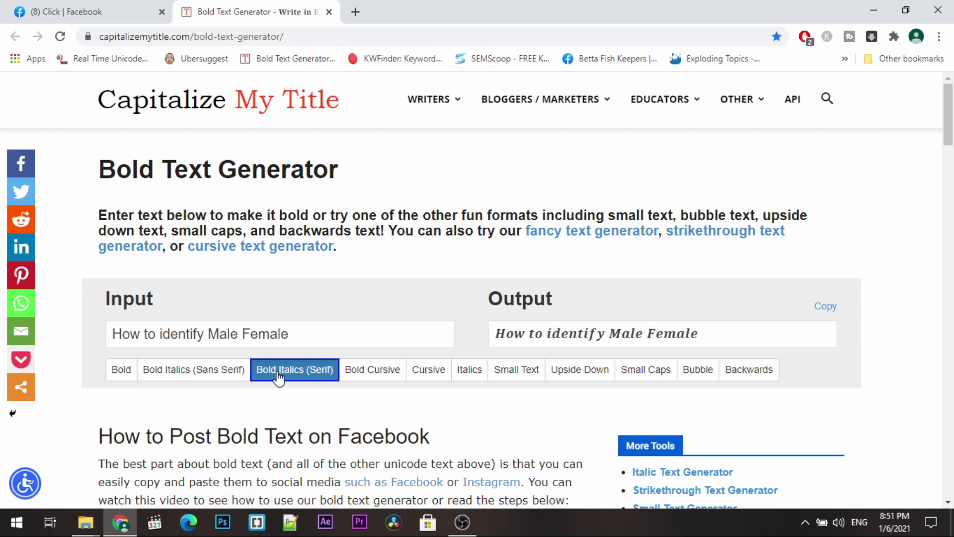
left_click(393, 378)
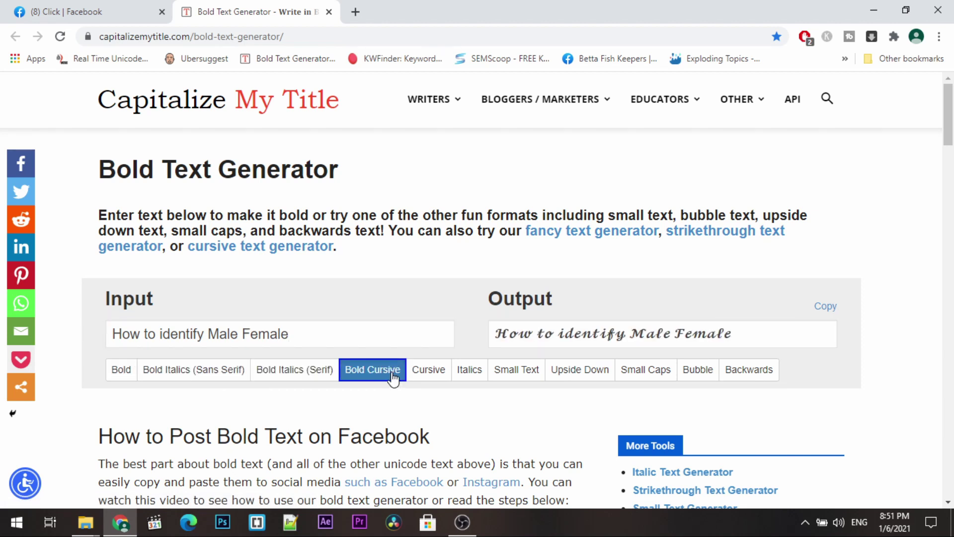
left_click(440, 380)
left_click(467, 378)
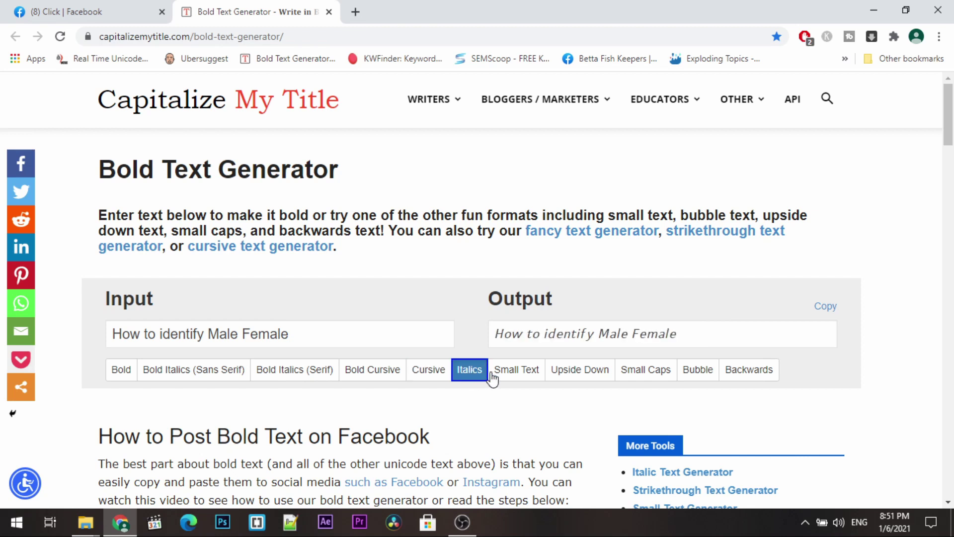
left_click(537, 377)
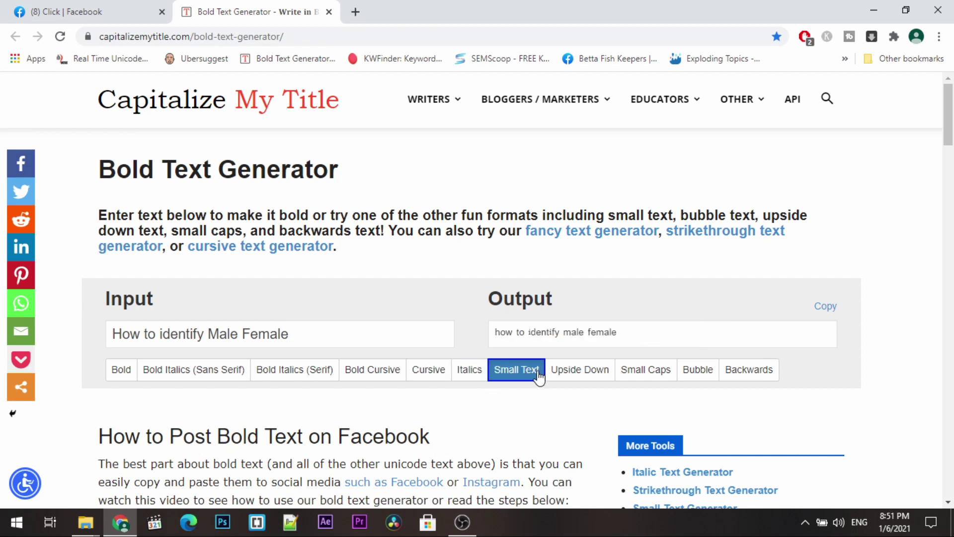
left_click(570, 377)
left_click(631, 376)
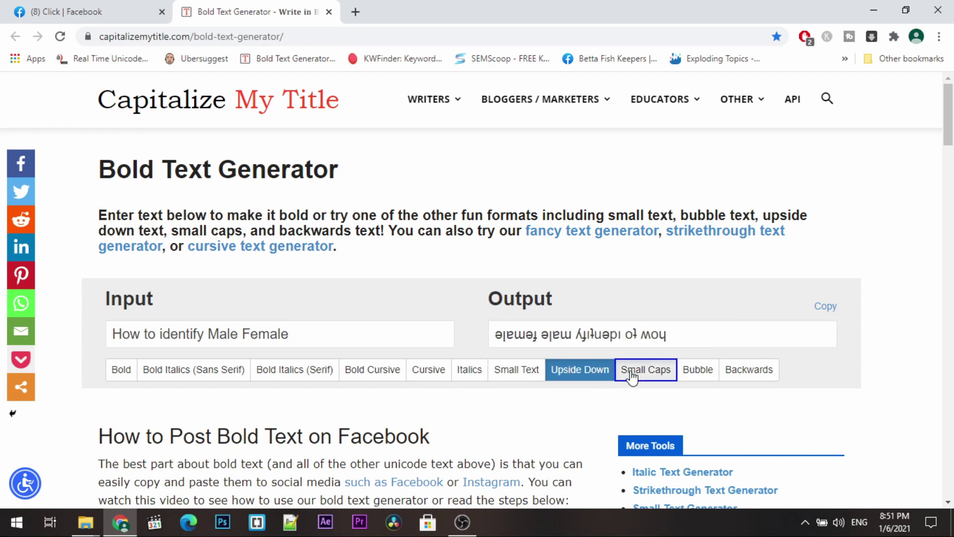
left_click(691, 374)
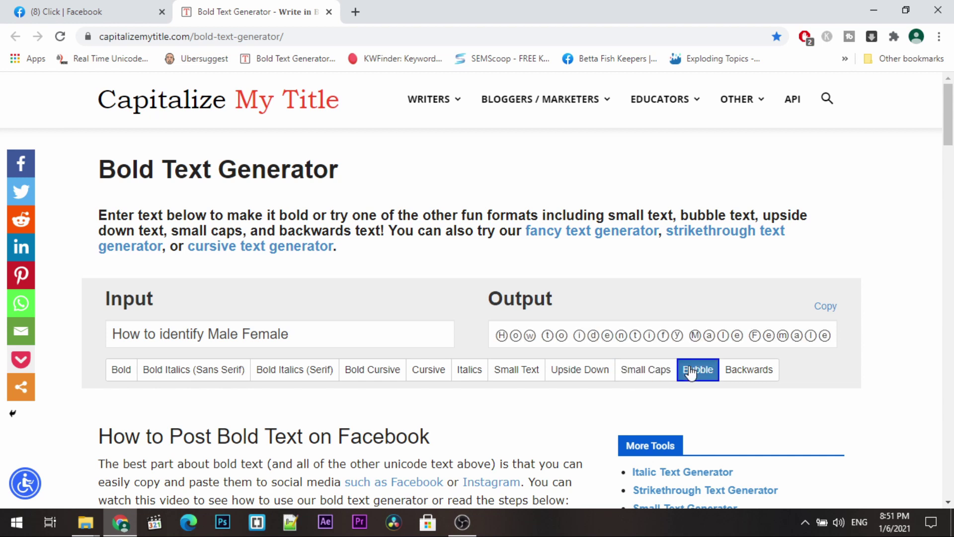
Convert the phrase "How to identify Male Female" to the Bold Italics (Serif) style and copy the styled output.
left_click(735, 377)
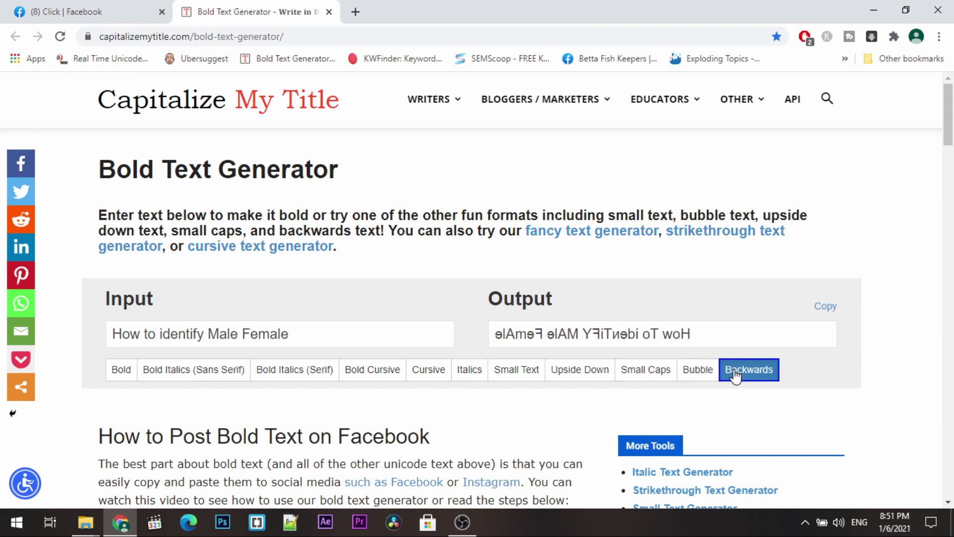
left_click(367, 377)
left_click(317, 376)
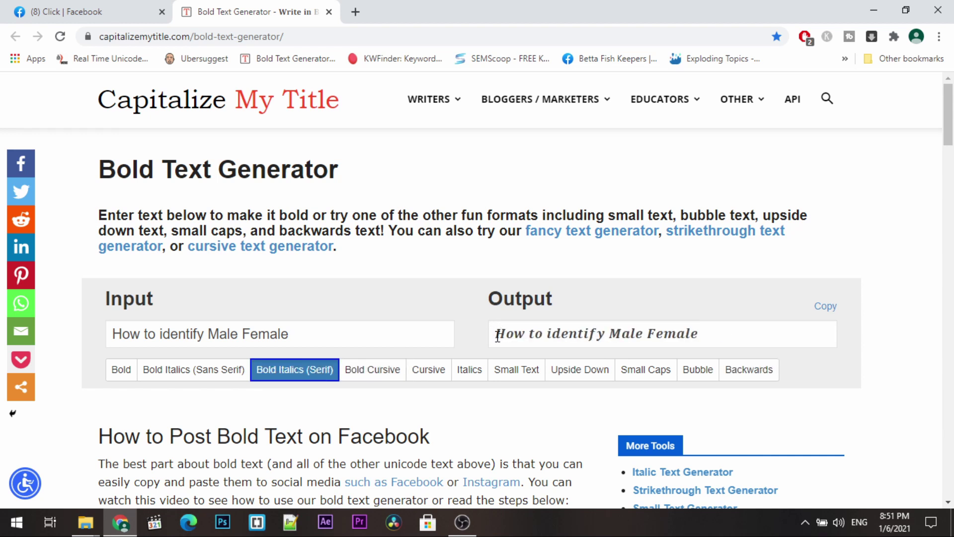
left_click_drag(495, 332, 711, 330)
right_click(669, 330)
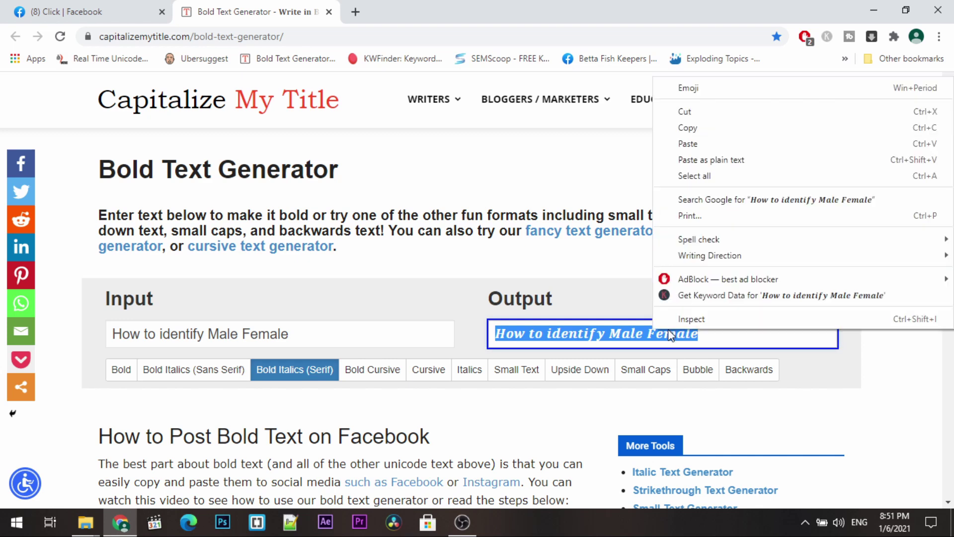
left_click(679, 139)
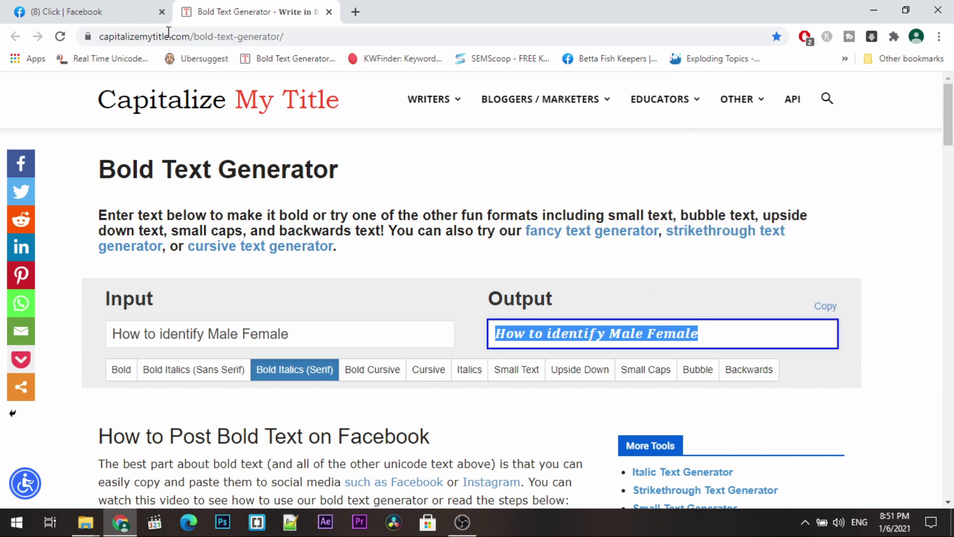
Return to the Facebook post and replace the plain "How to identify Male Female" in the caption with the copied styled text.
left_click(149, 12)
right_click(345, 207)
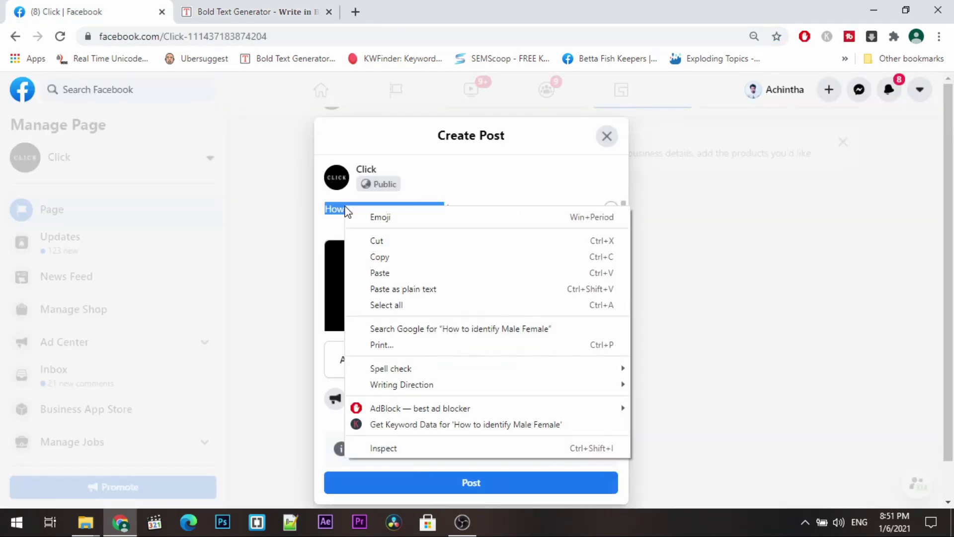
left_click(376, 271)
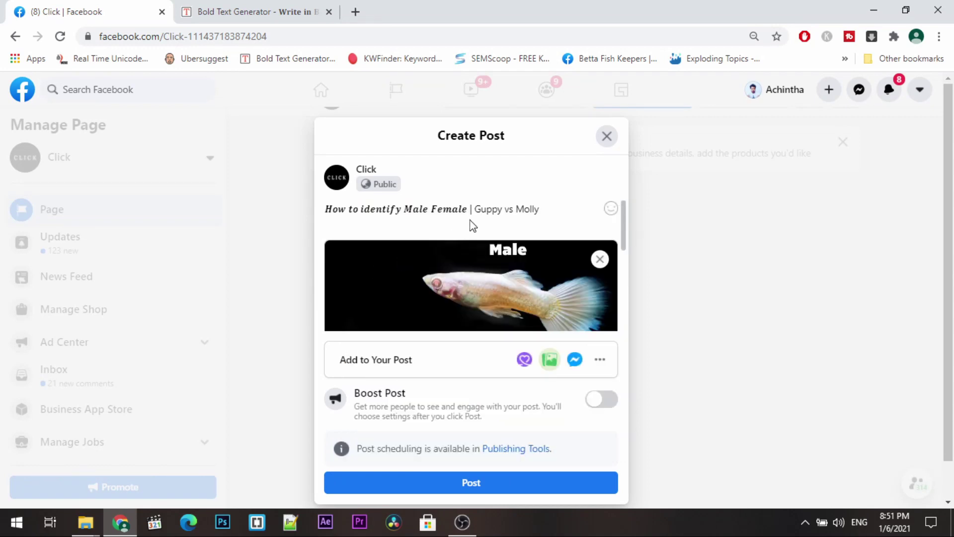
Copy "Guppy vs Molly" from the caption and paste it over the input text in the Bold Text Generator.
left_click_drag(475, 208, 560, 214)
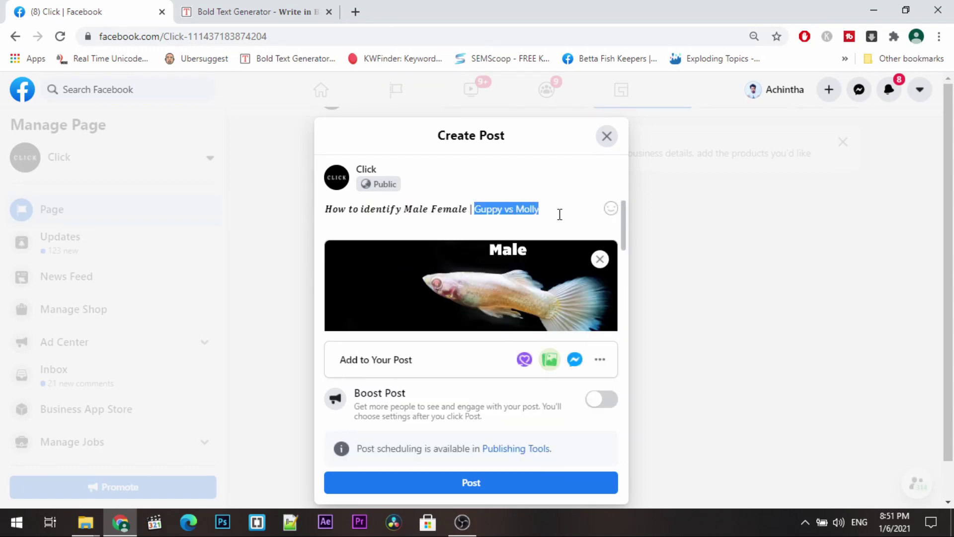
right_click(518, 208)
left_click(539, 258)
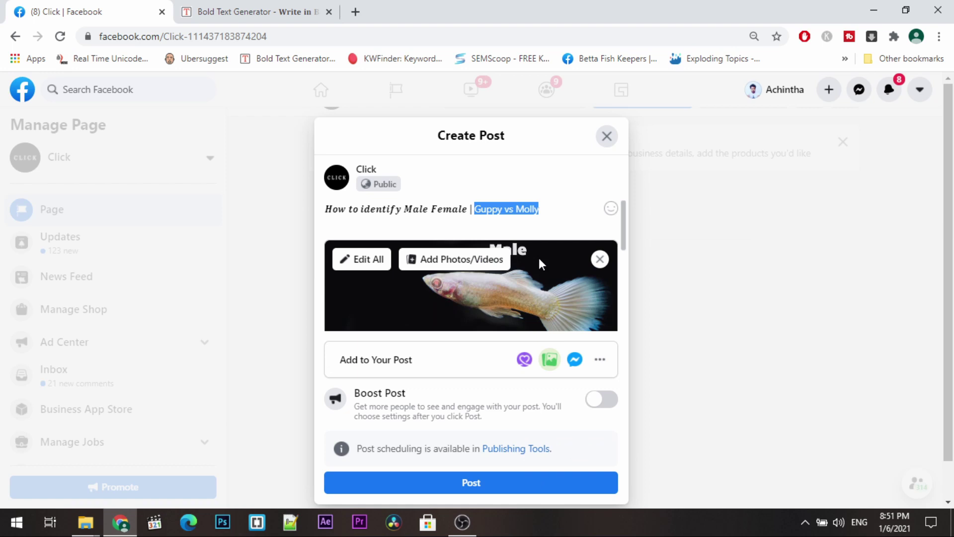
left_click(256, 5)
double_click(289, 334)
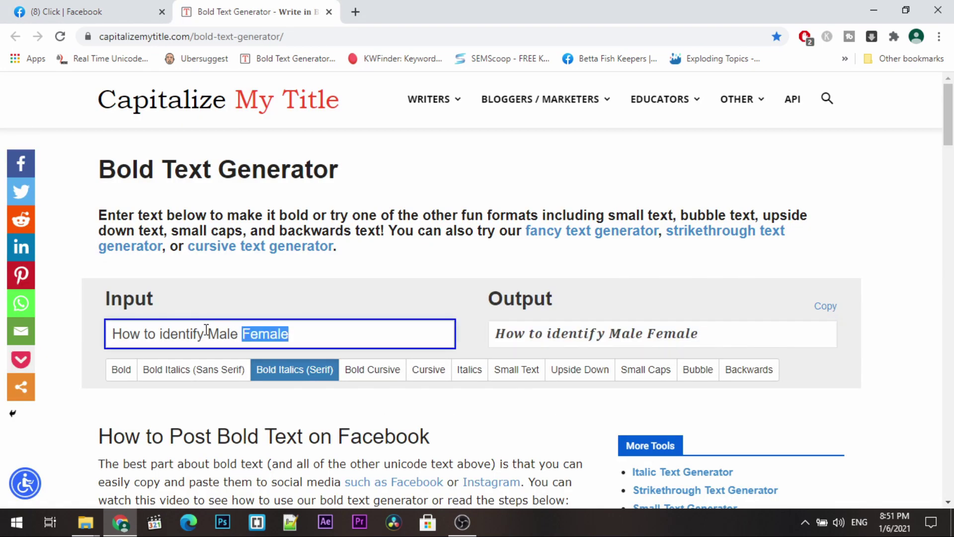
triple_click(207, 330)
right_click(171, 332)
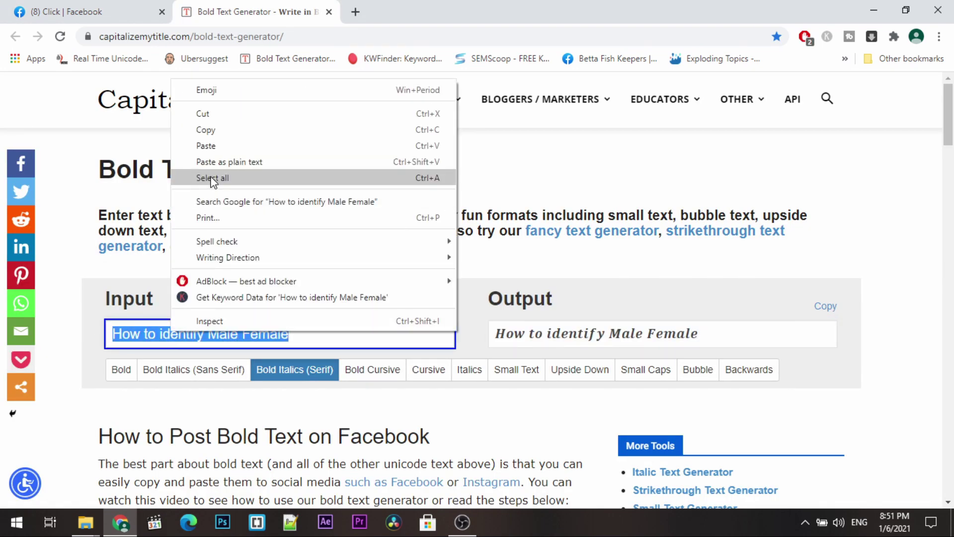
left_click(214, 147)
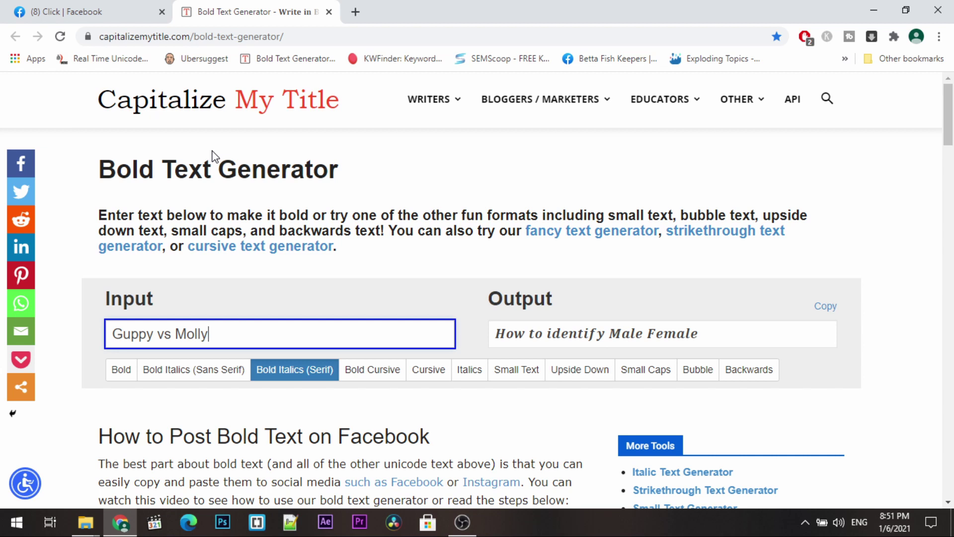
Convert "Guppy vs Molly" to the Bold style and copy the styled output.
left_click(231, 377)
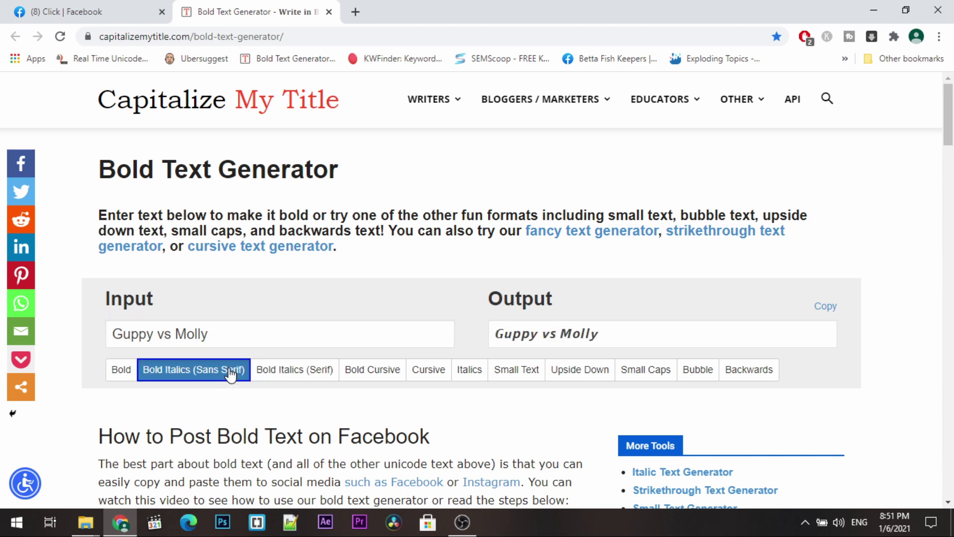
left_click(121, 372)
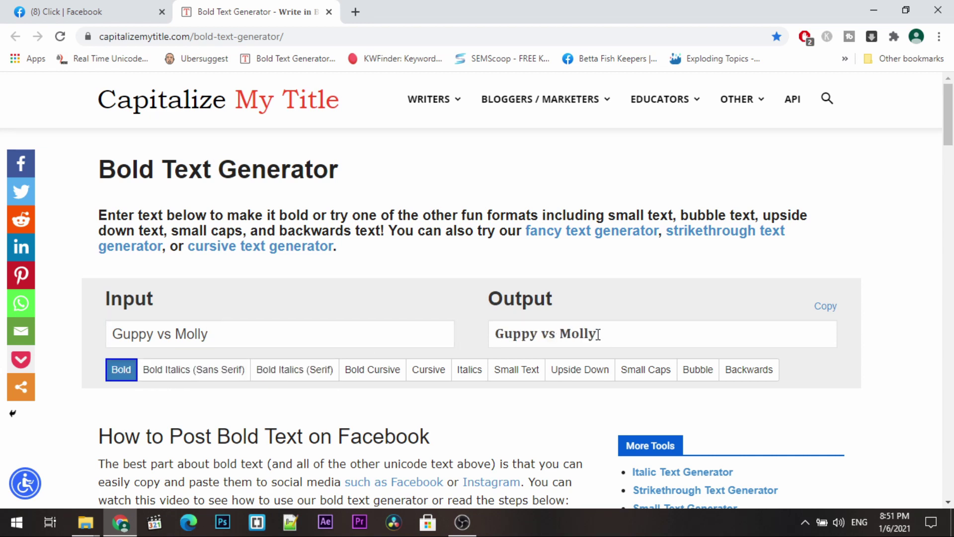
left_click_drag(598, 334, 494, 334)
right_click(503, 337)
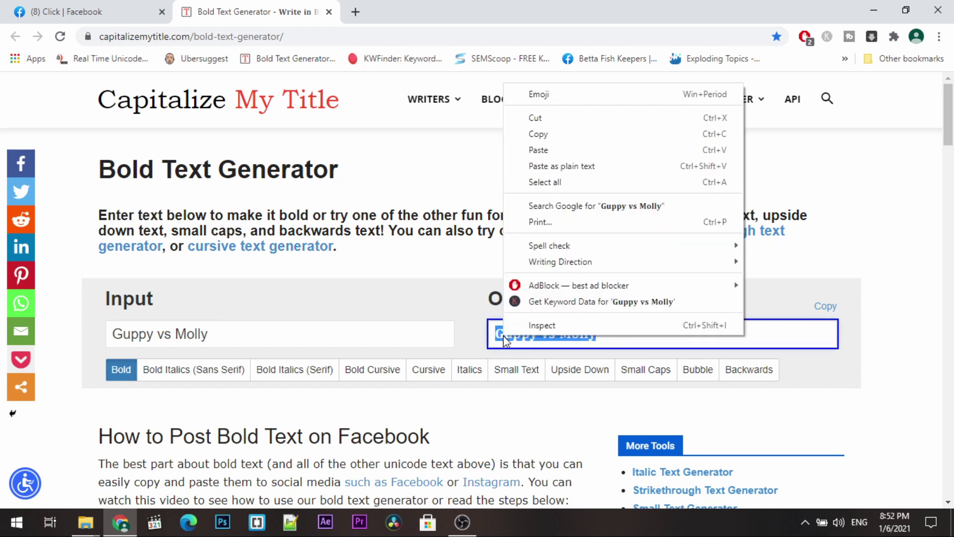
left_click(526, 134)
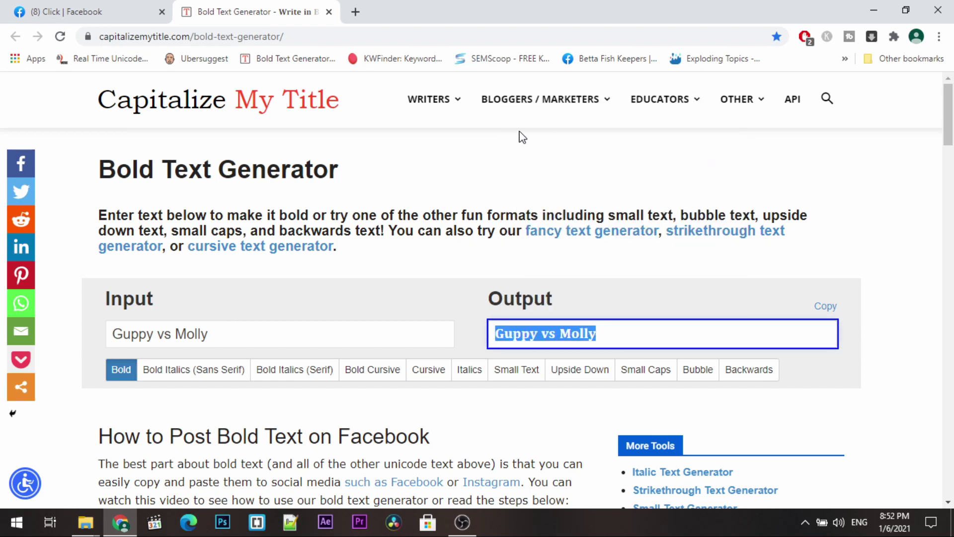
Replace the plain "Guppy vs Molly" in the Facebook post caption with the copied bold version.
left_click(118, 14)
right_click(499, 211)
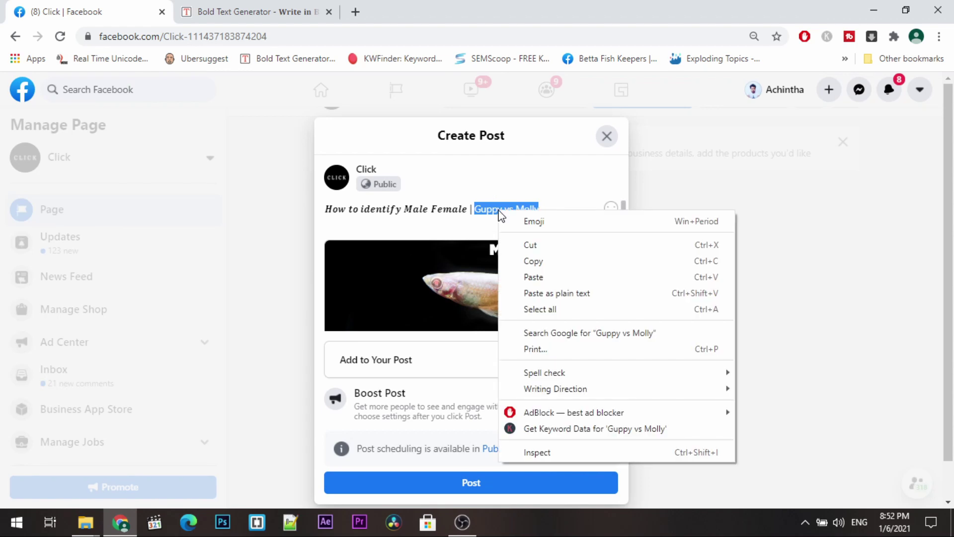
left_click(533, 277)
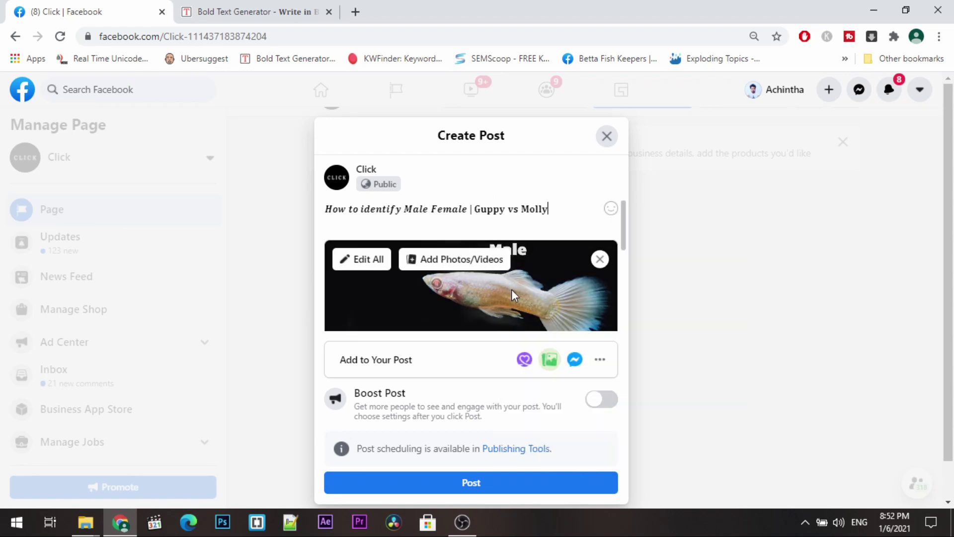
Reorder the post's photos so the orange guppy picture comes first, and finish editing the photos.
scroll(511, 290, "down", 5)
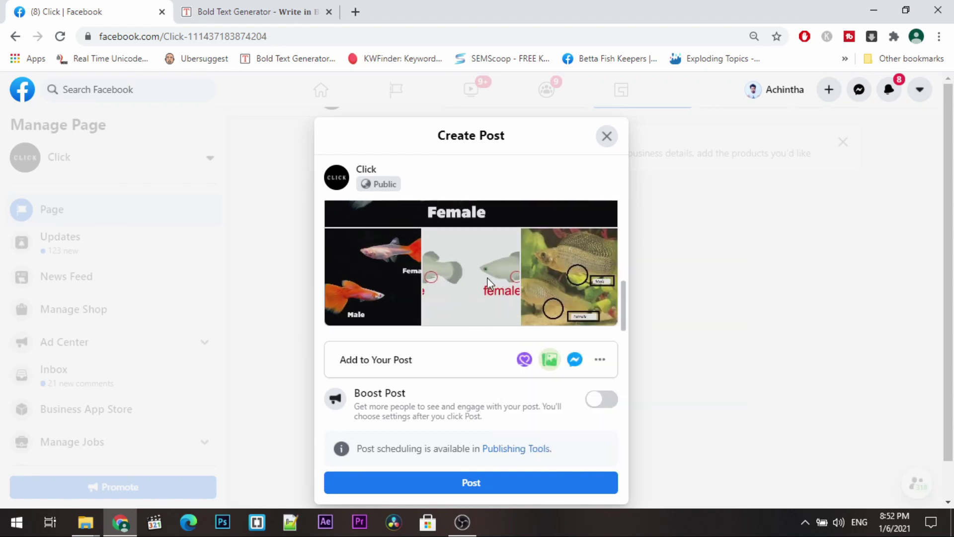
scroll(487, 277, "up", 3)
scroll(487, 276, "down", 3)
scroll(487, 276, "up", 2)
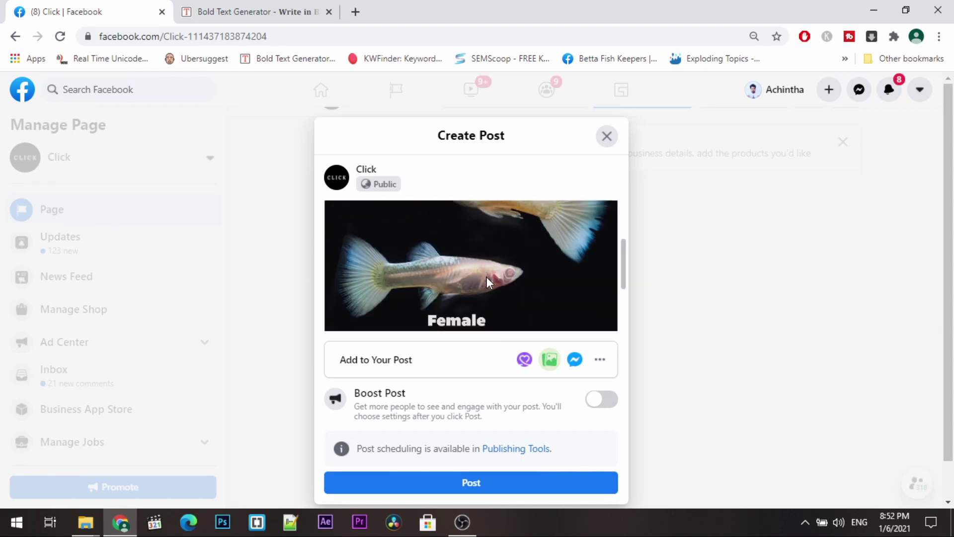
scroll(488, 277, "up", 2)
left_click(358, 262)
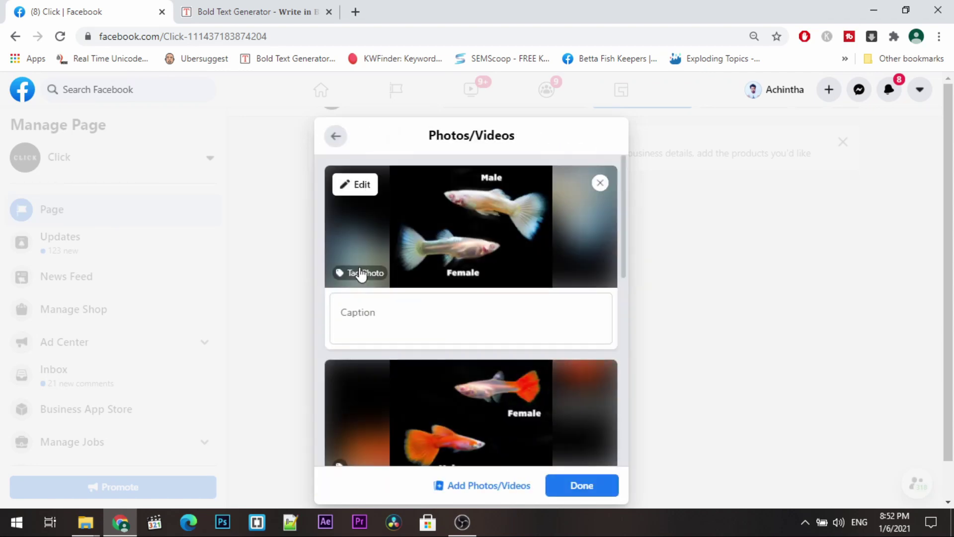
left_click_drag(465, 393, 464, 189)
scroll(509, 319, "down", 3)
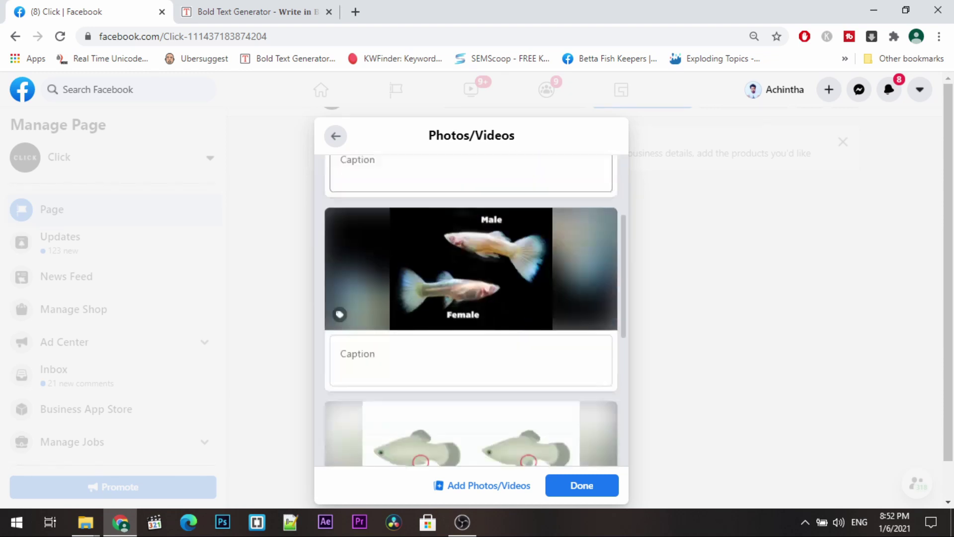
scroll(511, 320, "down", 6)
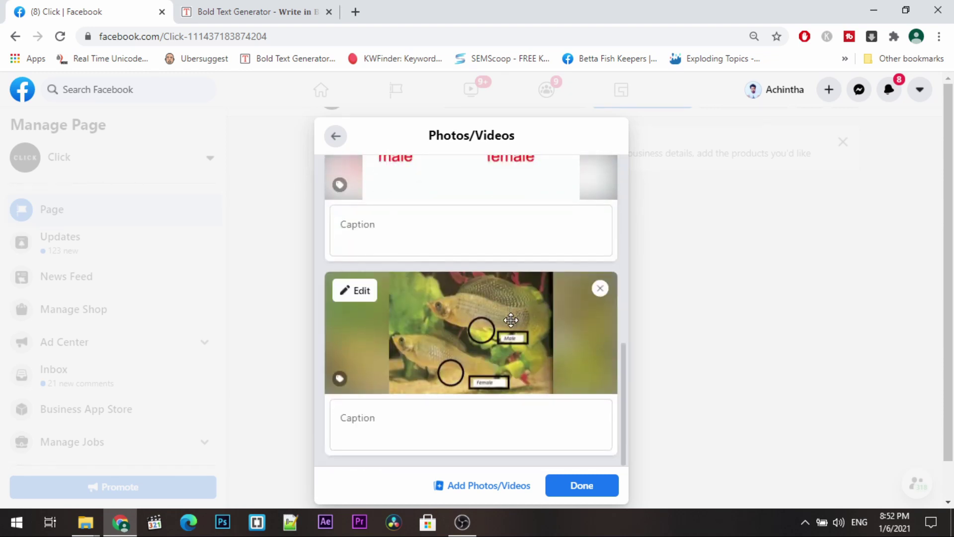
left_click(584, 491)
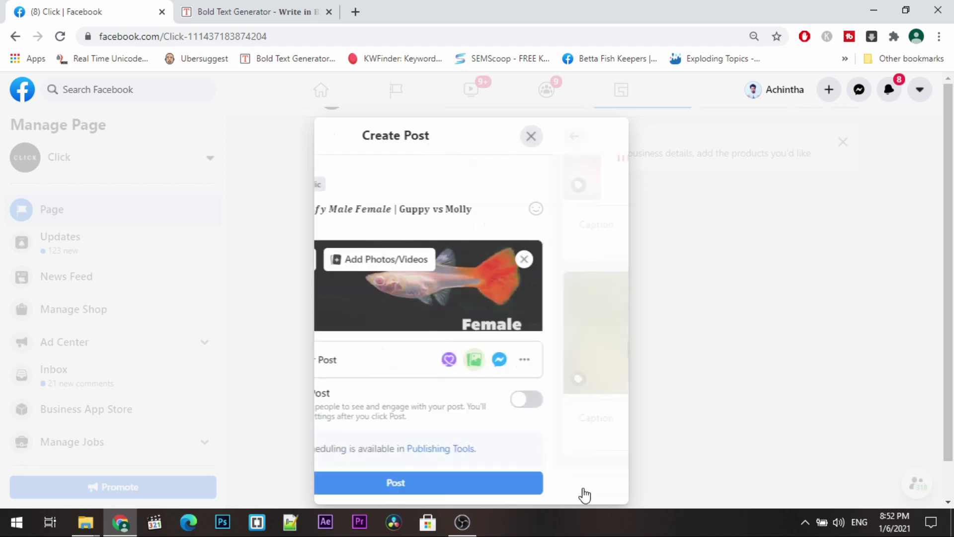
Add a red heart emoji at the end of the caption and publish the post.
scroll(489, 280, "down", 3)
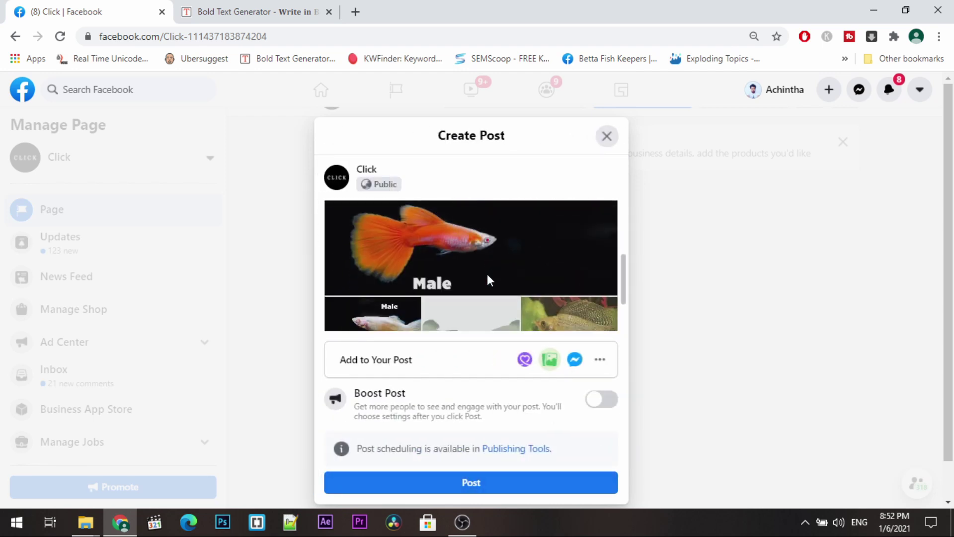
scroll(487, 275, "up", 3)
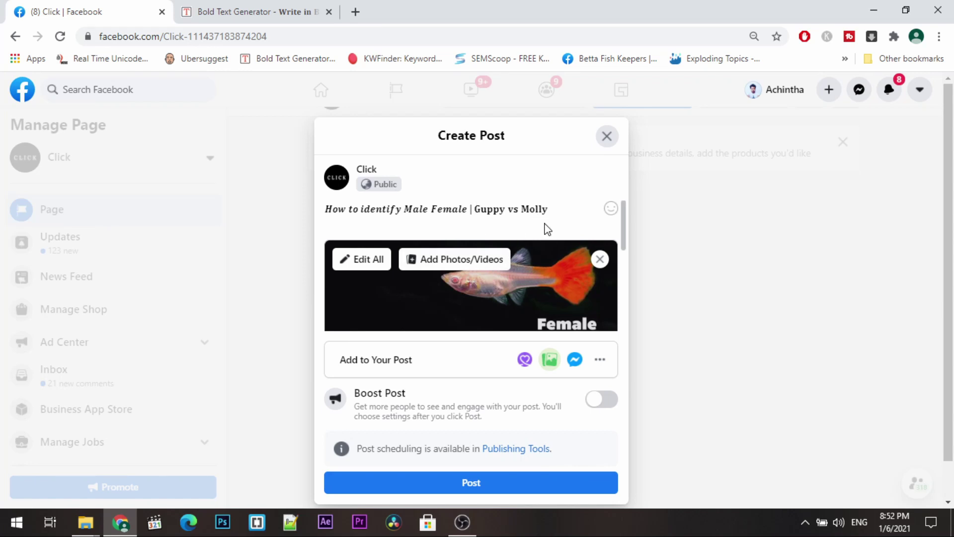
scroll(512, 256, "down", 5)
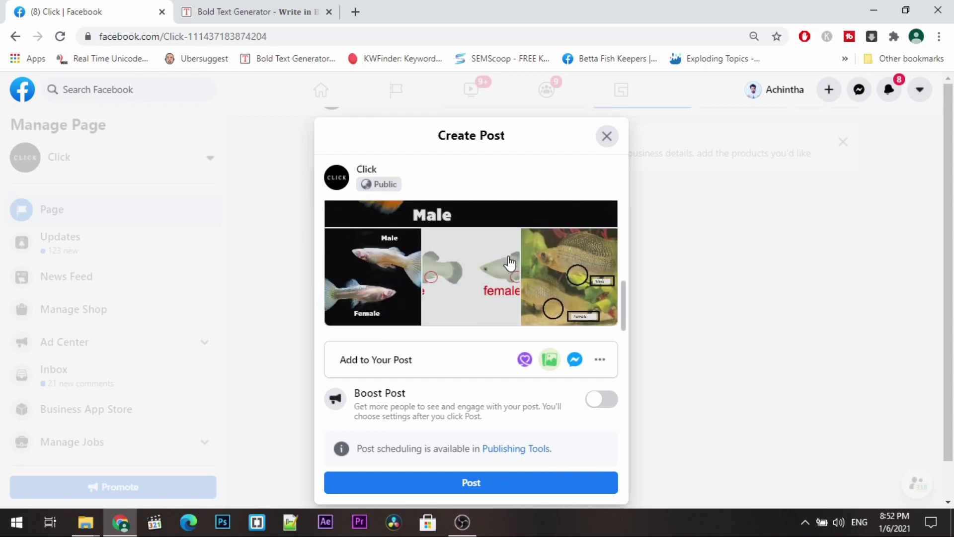
scroll(498, 262, "up", 3)
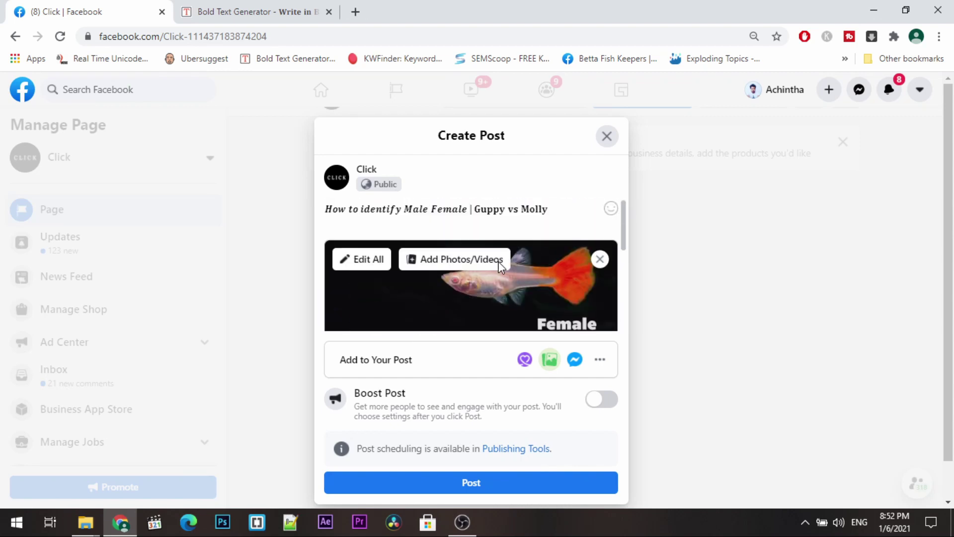
left_click(560, 208)
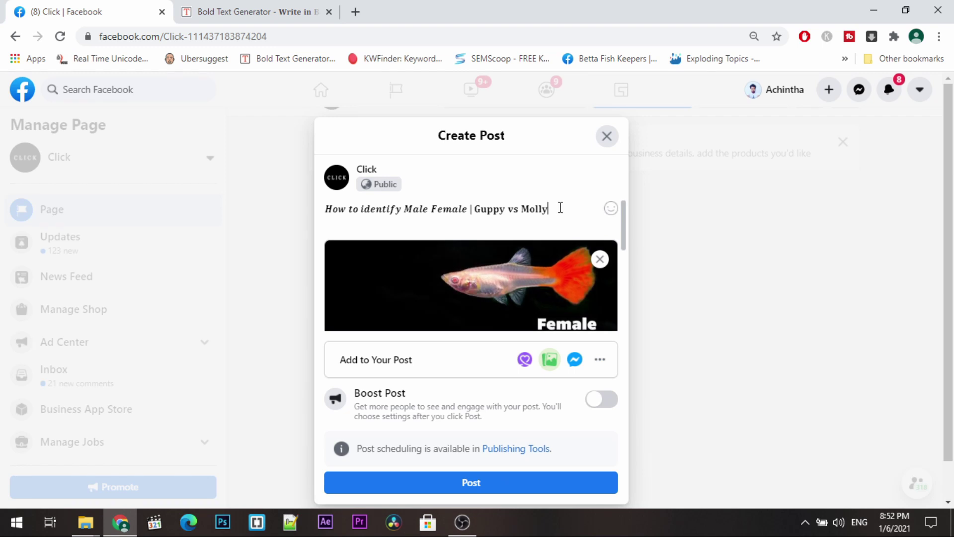
left_click(611, 211)
left_click(479, 443)
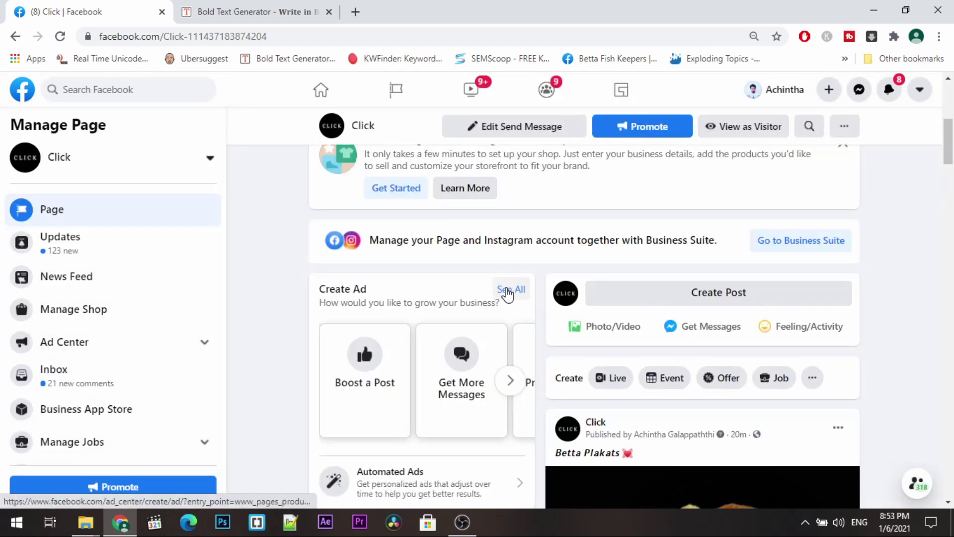
Dismiss the job features suggestion above the new post and check the post's published caption and photos.
scroll(557, 289, "down", 4)
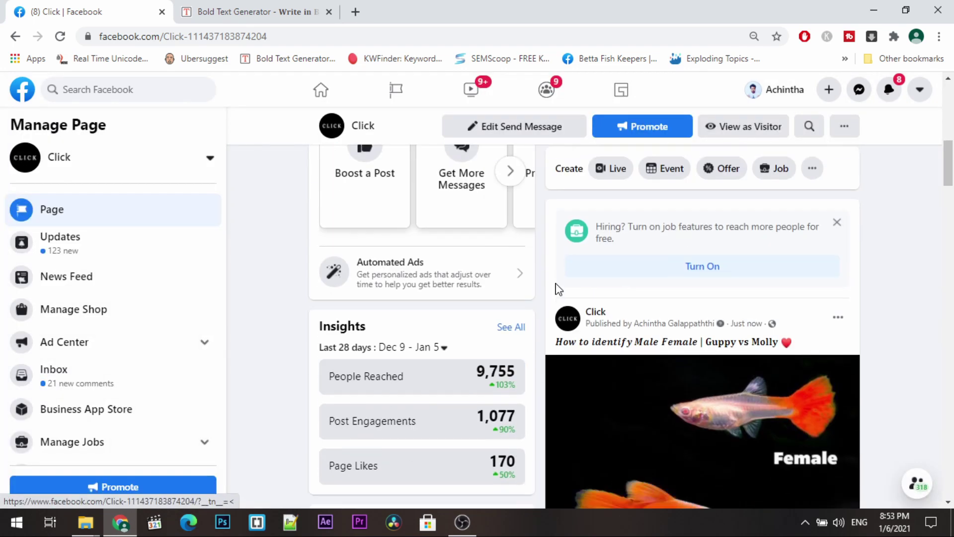
left_click(837, 224)
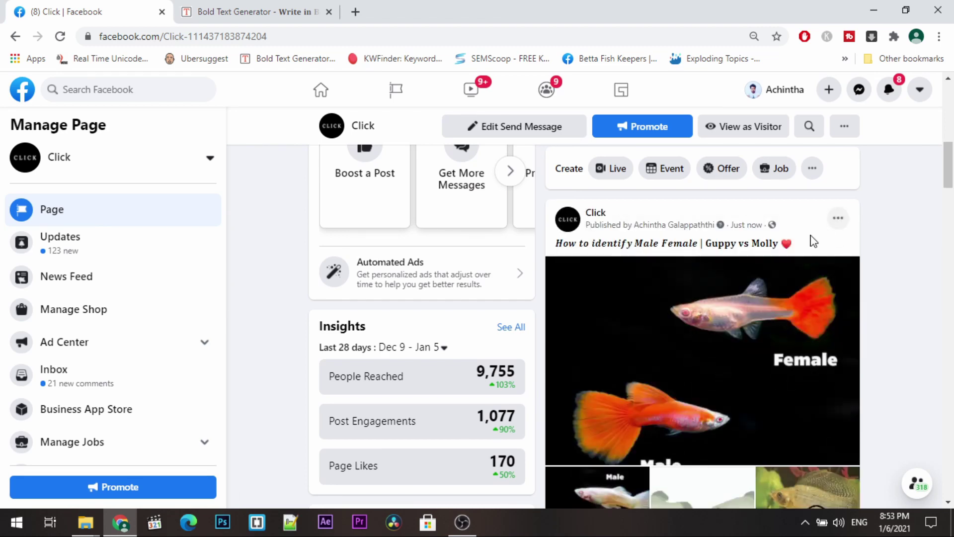
scroll(698, 277, "down", 2)
scroll(699, 278, "down", 3)
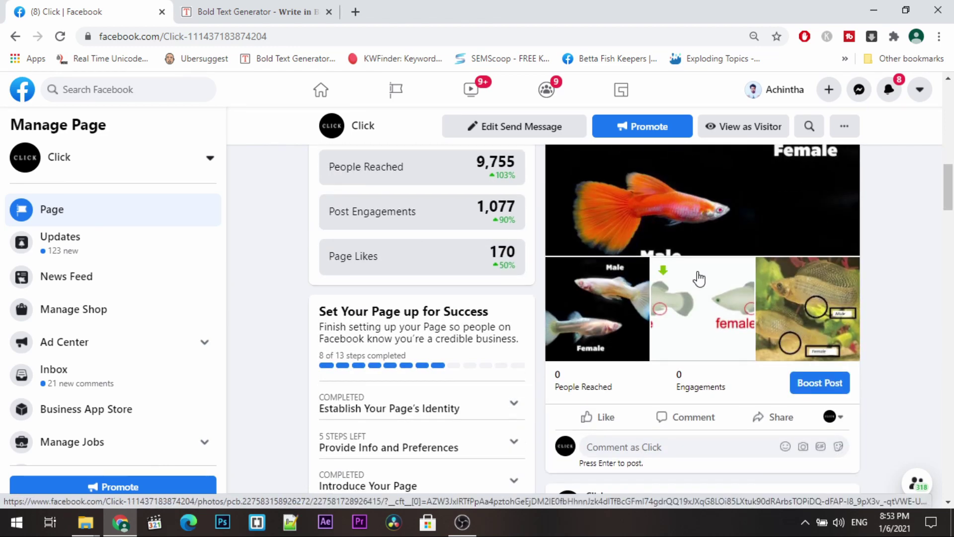
scroll(700, 278, "up", 3)
scroll(699, 278, "up", 1)
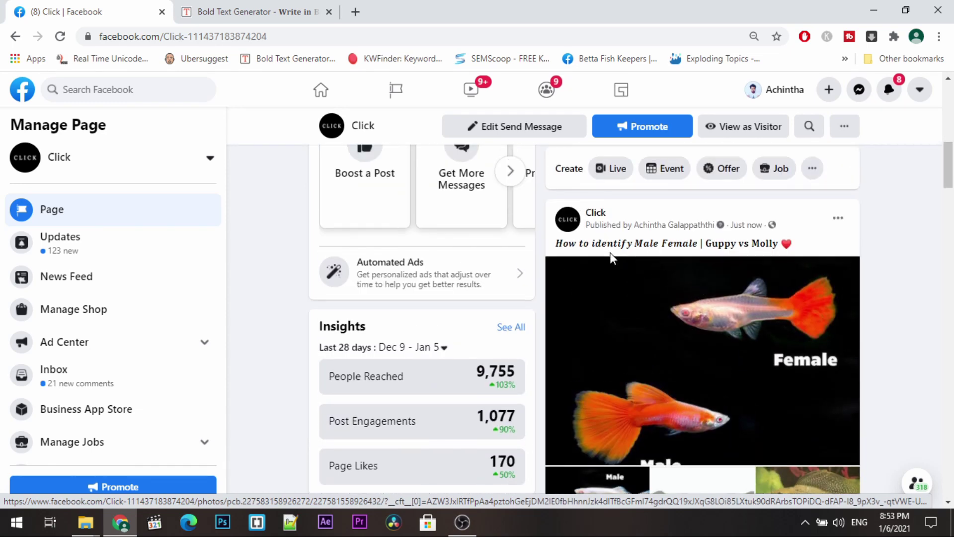
left_click_drag(558, 244, 786, 246)
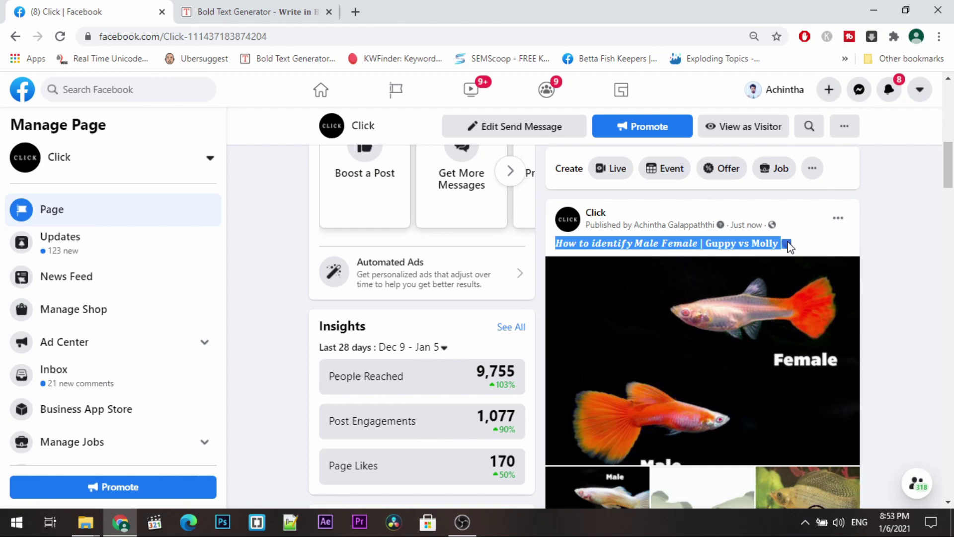
left_click(831, 250)
scroll(652, 289, "down", 2)
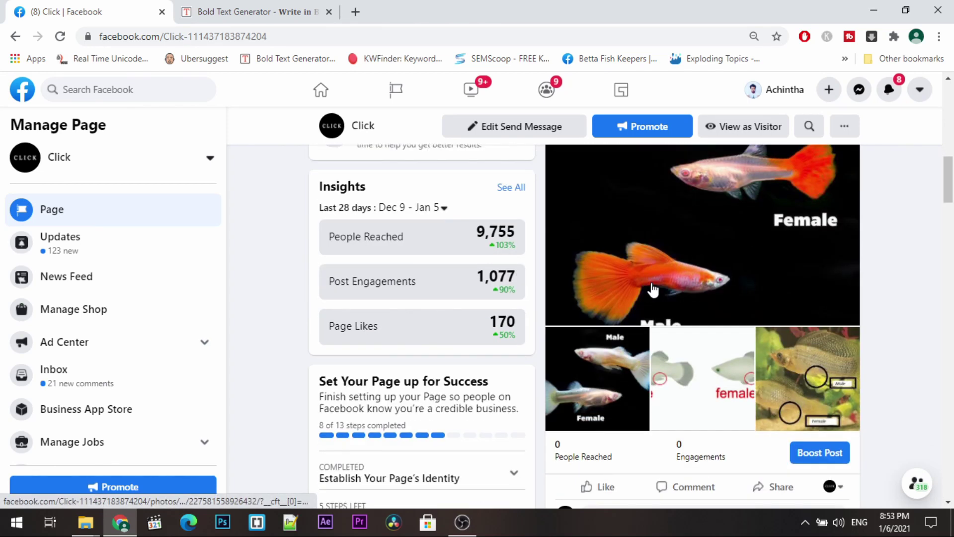